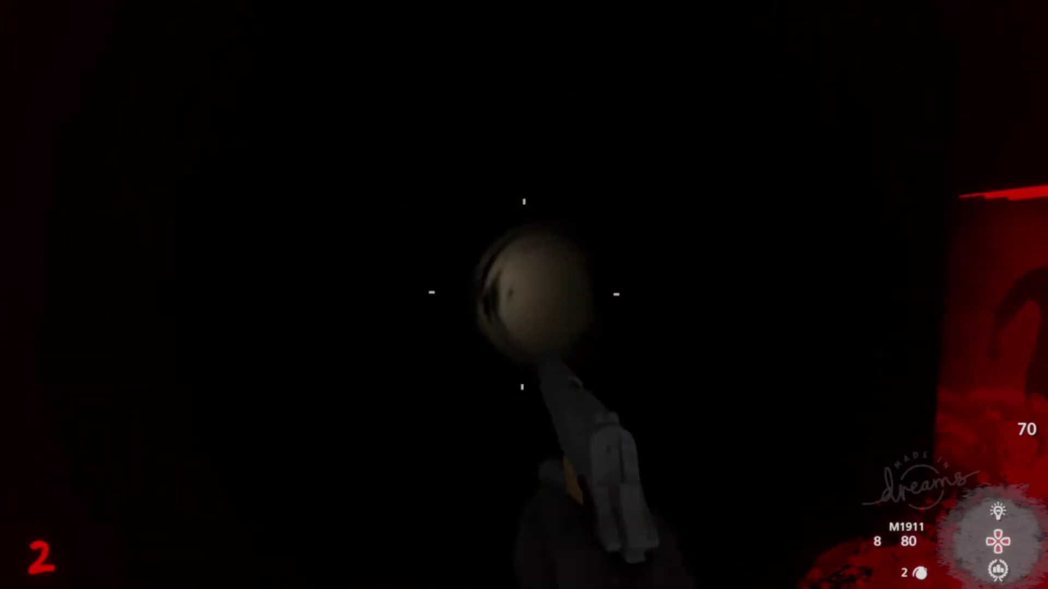
key(v)
key(w)
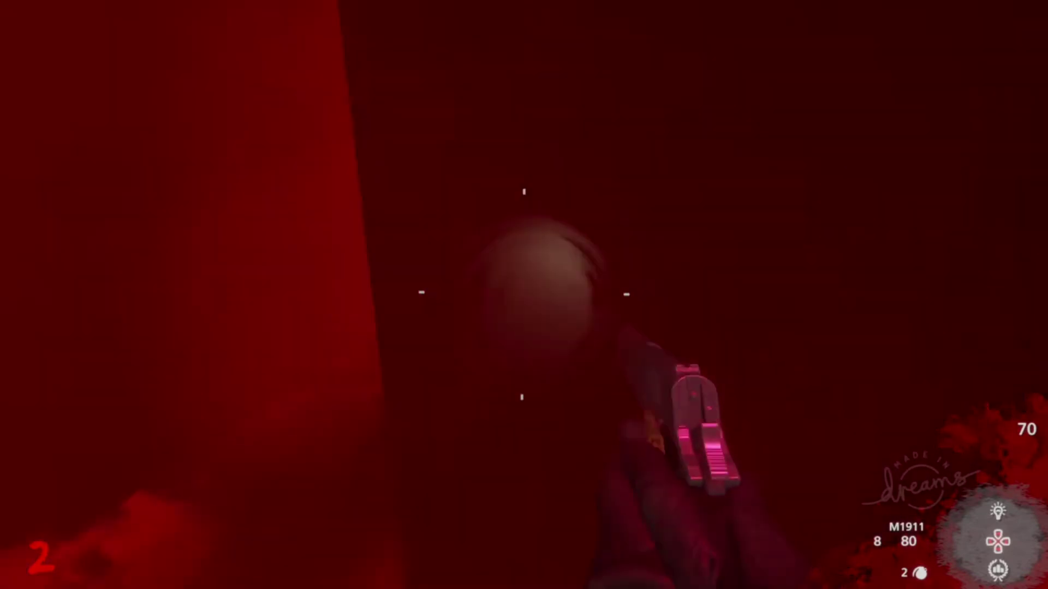
key(w)
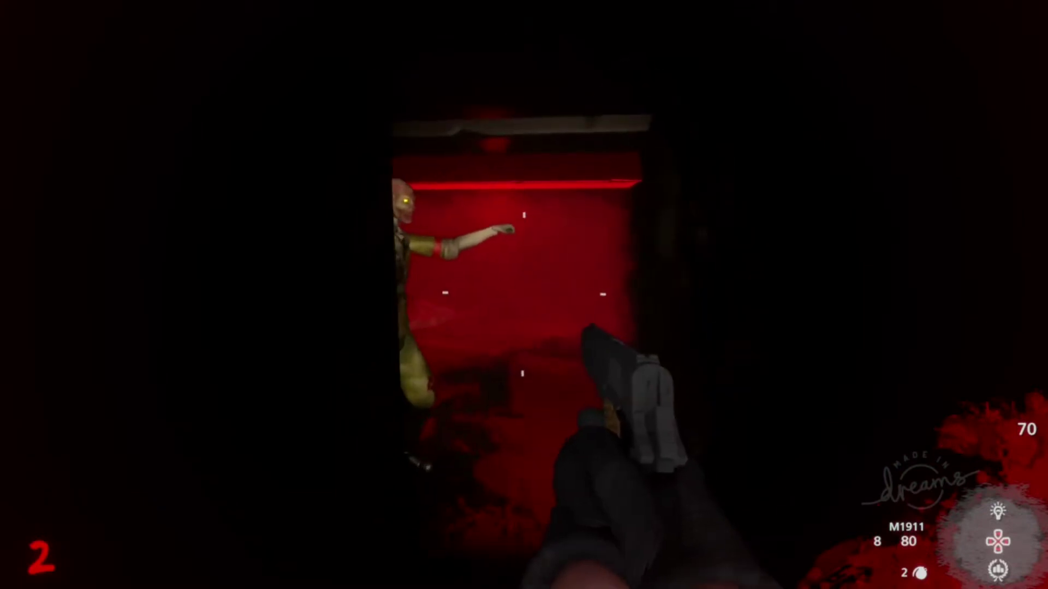
key(s)
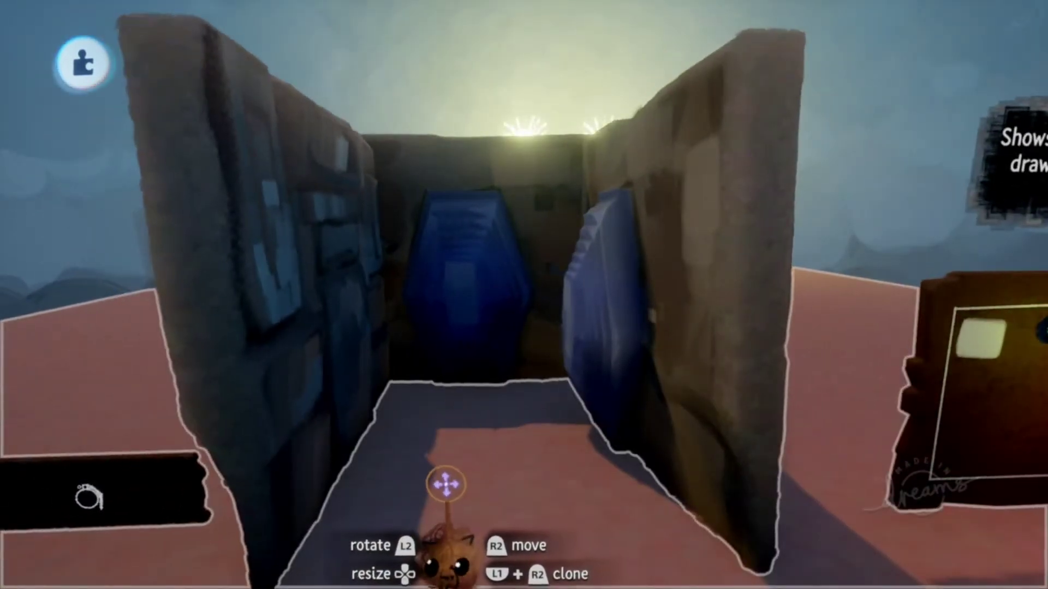
Step: Search the community creations for "Zombie" and stamp the walking zombie puppet into the scene
key(Tab)
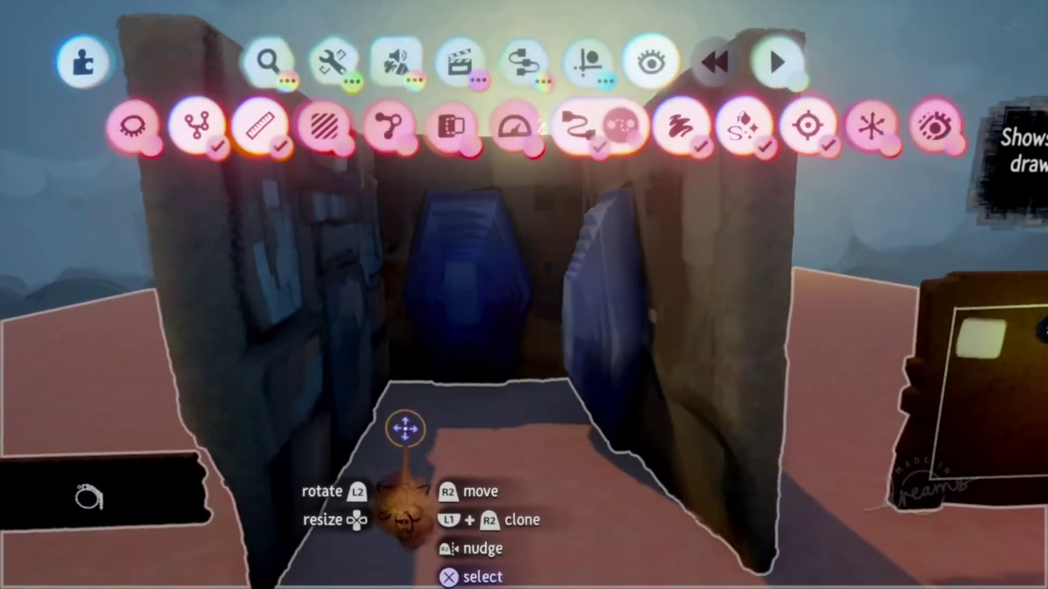
click(276, 65)
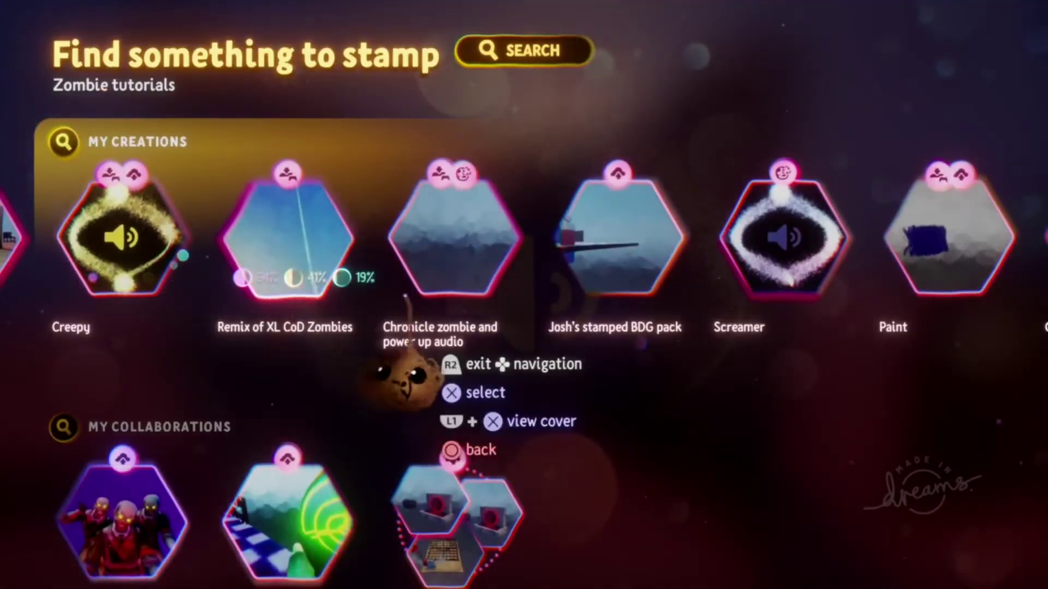
click(523, 50)
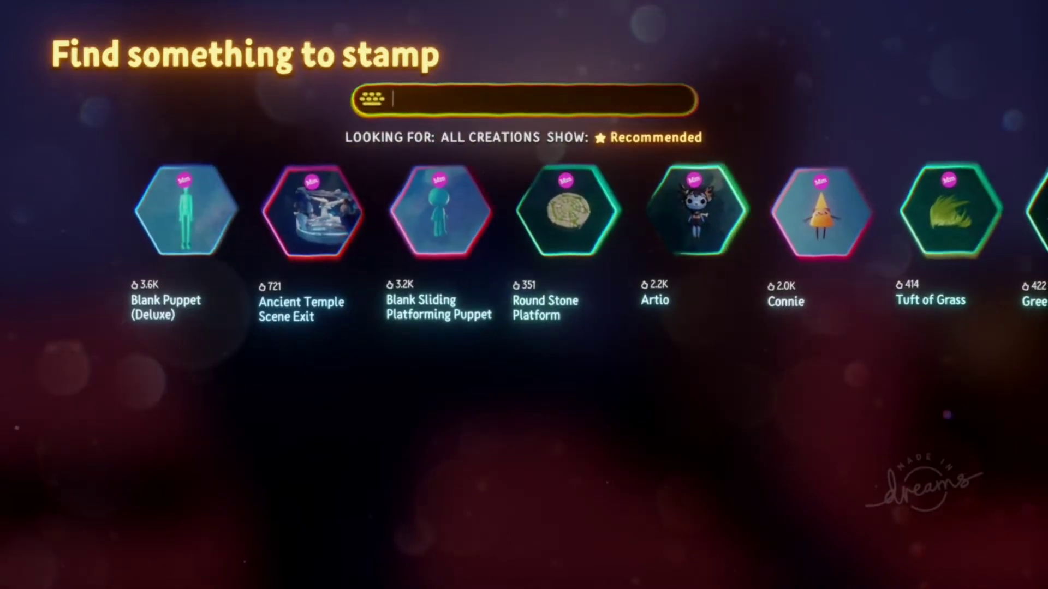
text(ombie)
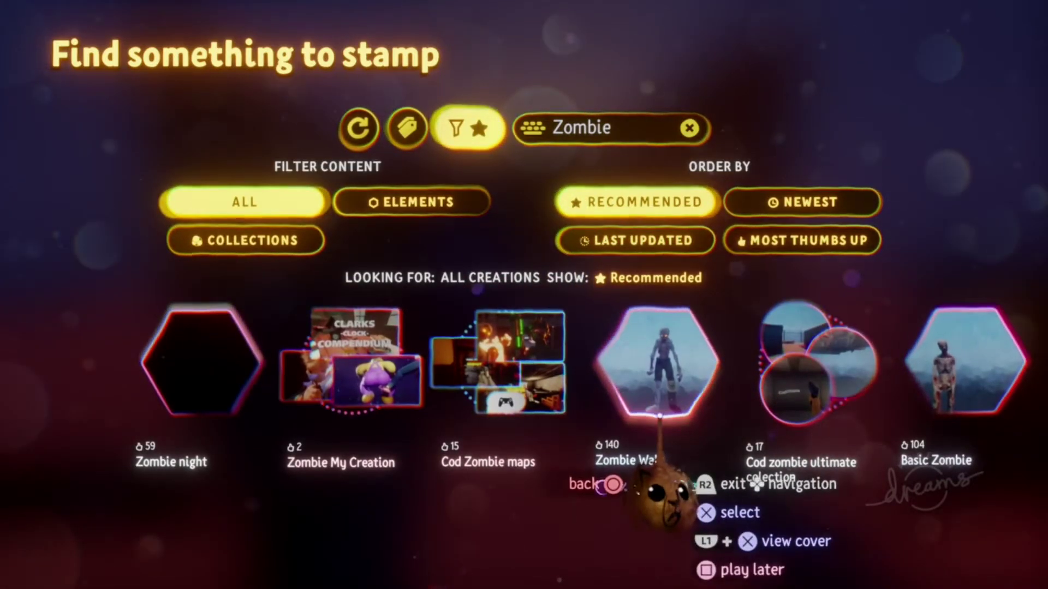
click(645, 386)
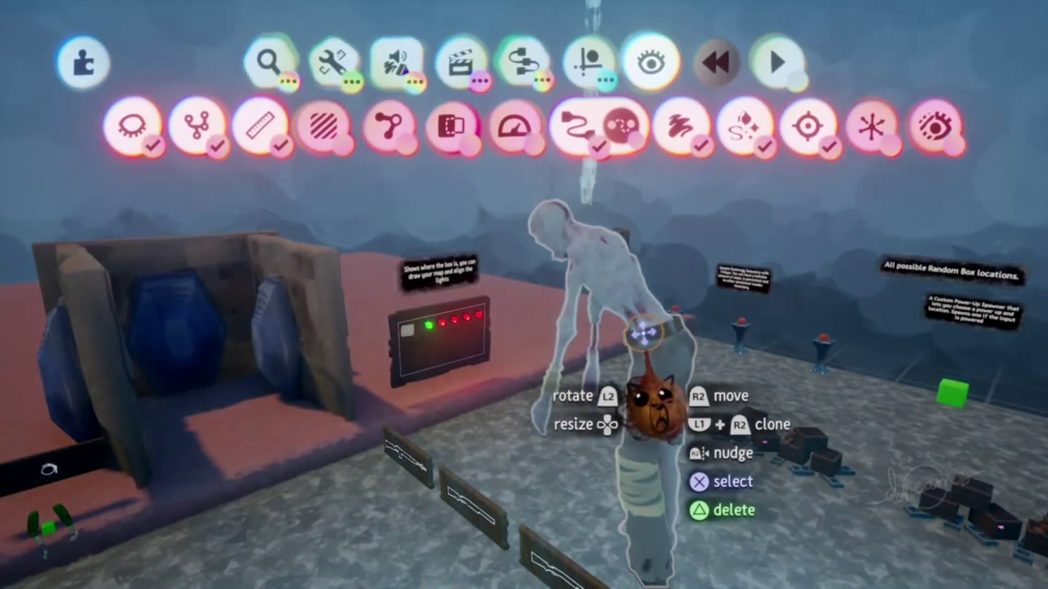
Step: Turn off Moveable in the zombie puppet's physical properties and close its settings
click(644, 334)
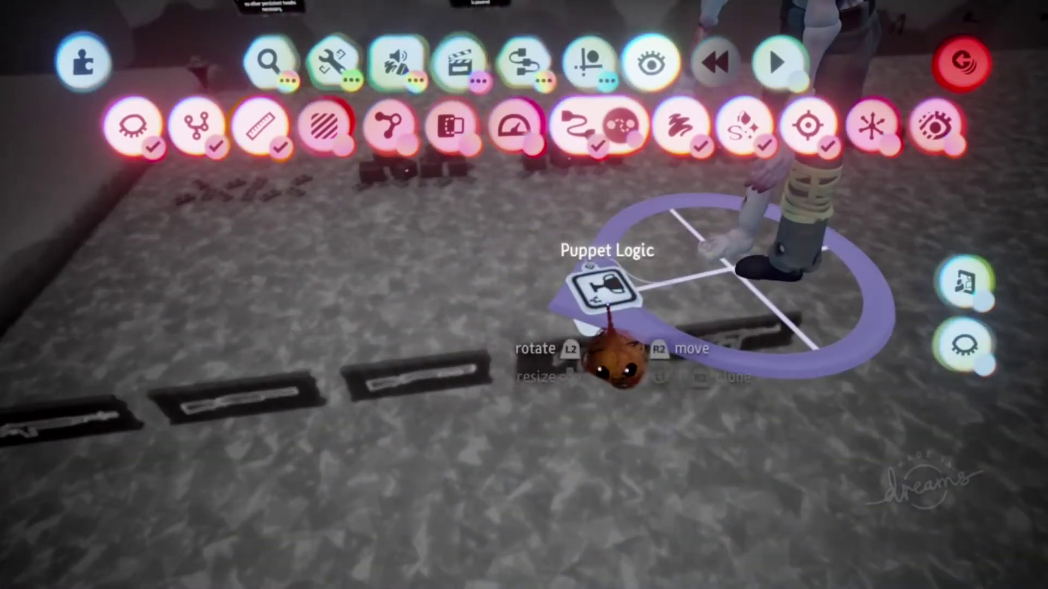
key(Escape)
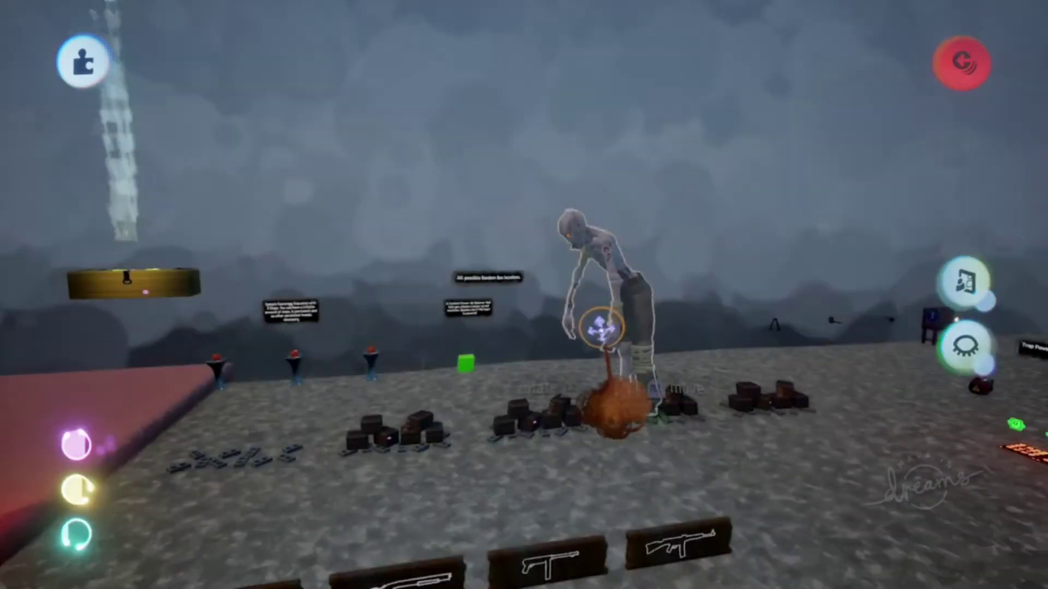
middle_drag(612, 355, 585, 324)
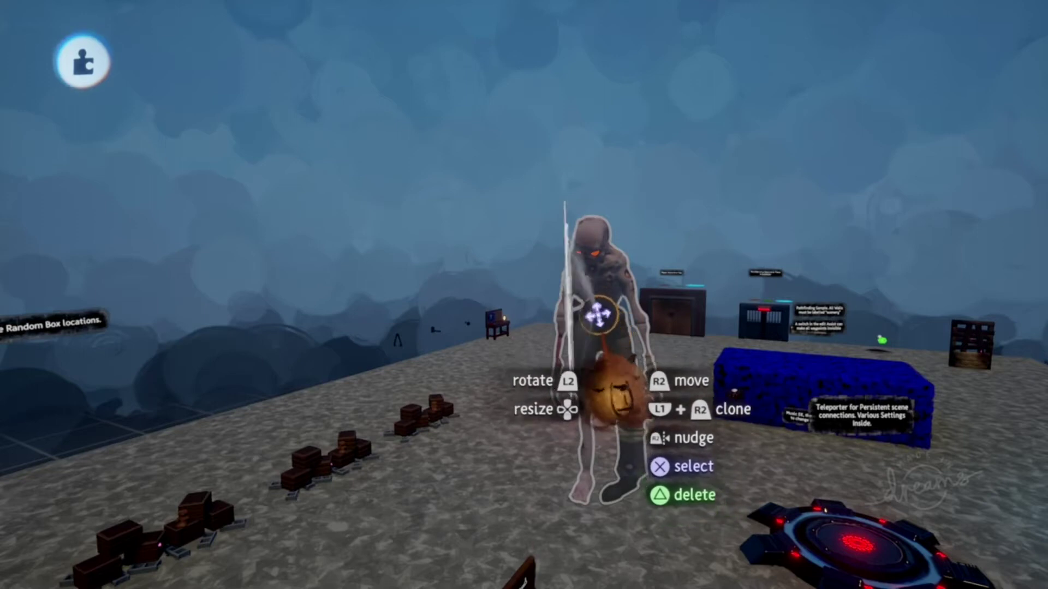
click(609, 390)
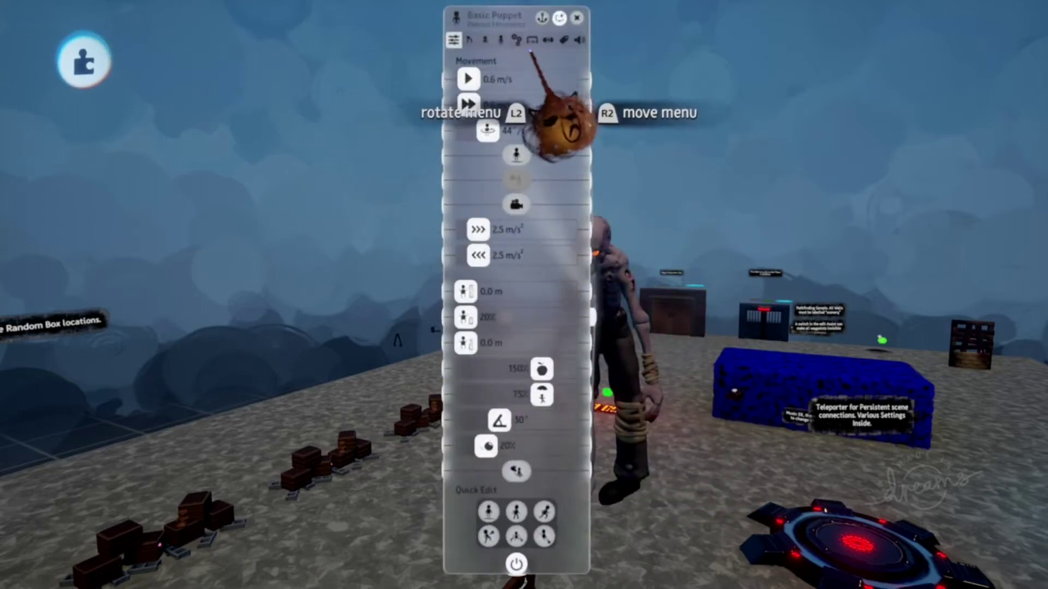
click(531, 41)
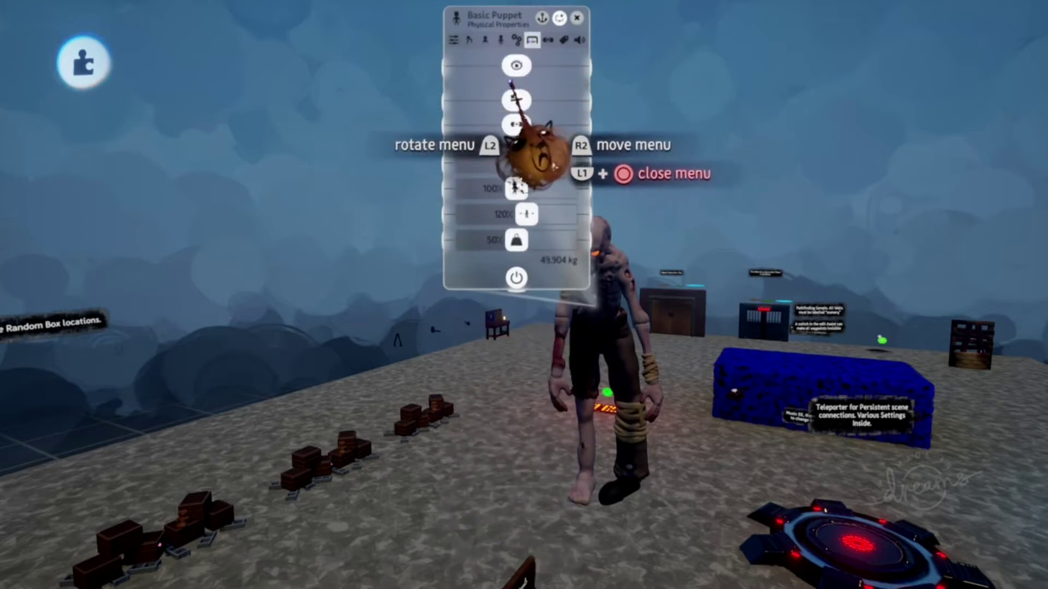
mouse_move(517, 124)
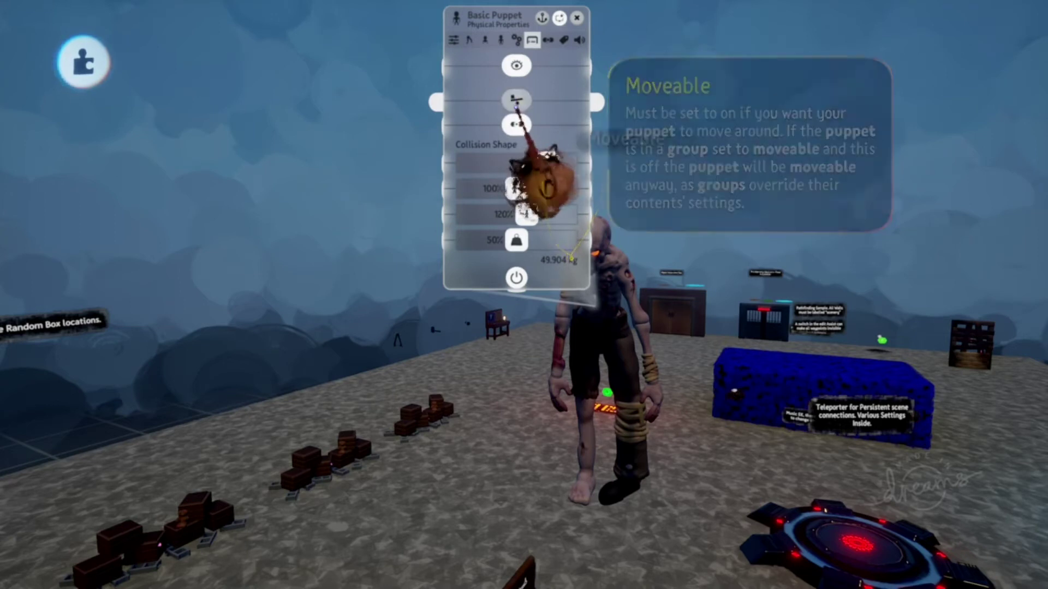
drag(533, 127, 545, 163)
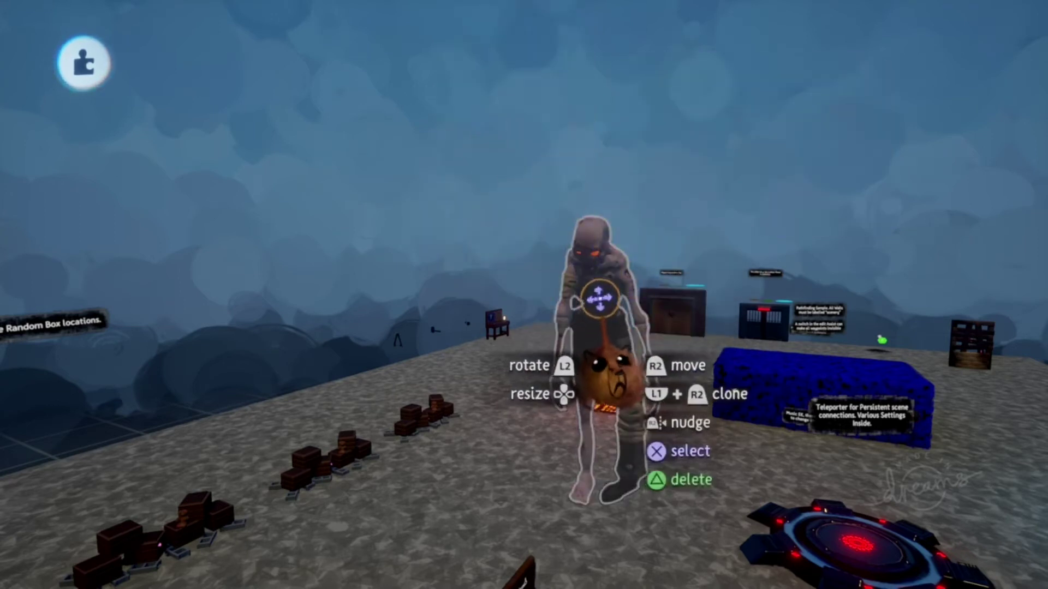
Step: Move the zombie puppet into the open stone enclosure, in front of the blue coffin-shaped panels
middle_drag(620, 339, 604, 306)
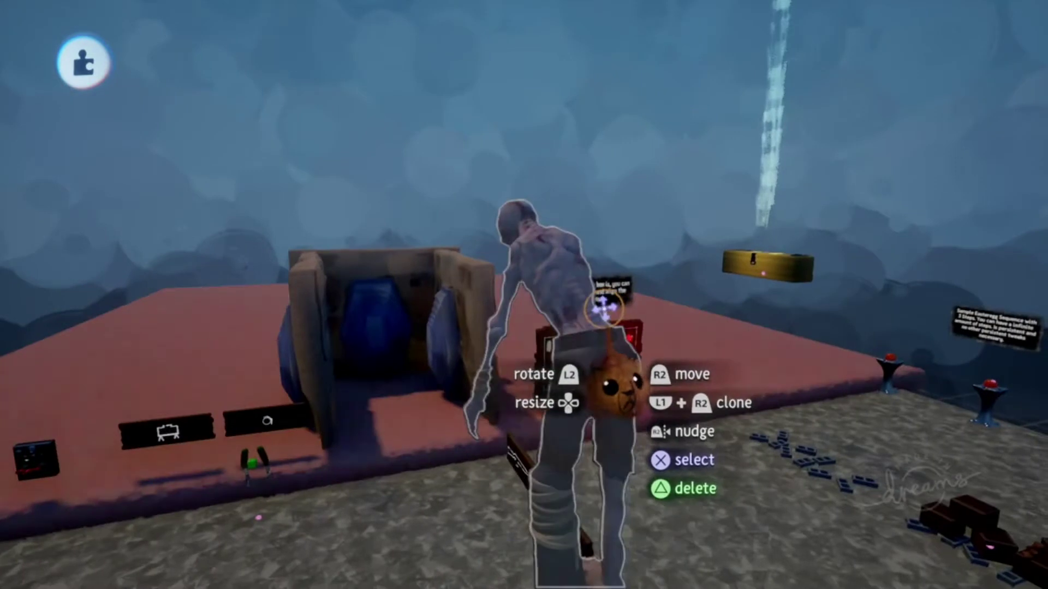
mouse_move(577, 322)
mouse_down()
mouse_move(561, 269)
mouse_move(568, 299)
mouse_move(589, 315)
mouse_up()
drag(624, 388, 603, 352)
middle_drag(587, 321, 598, 336)
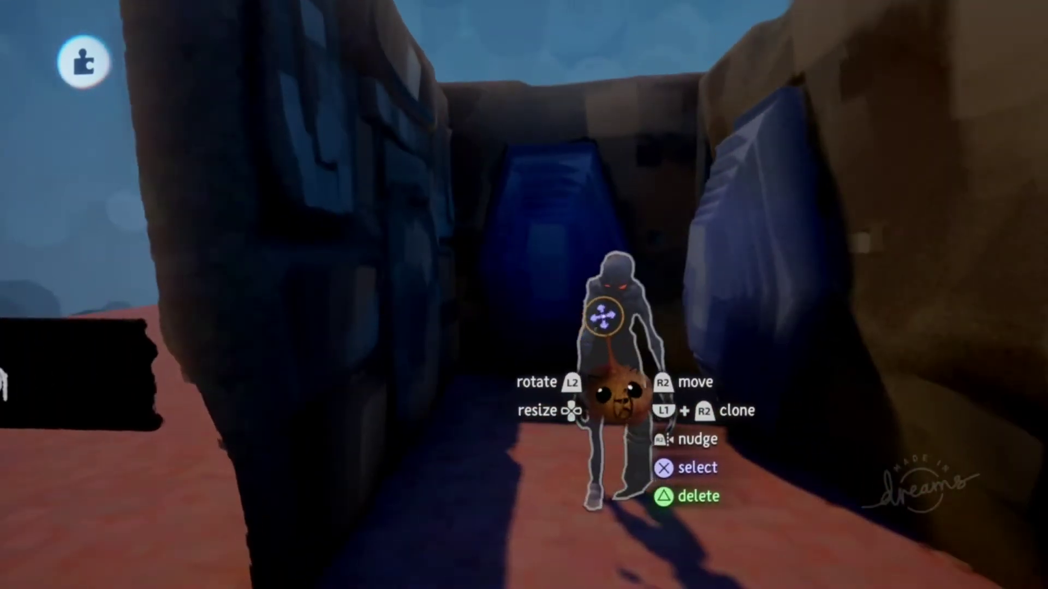
click(601, 317)
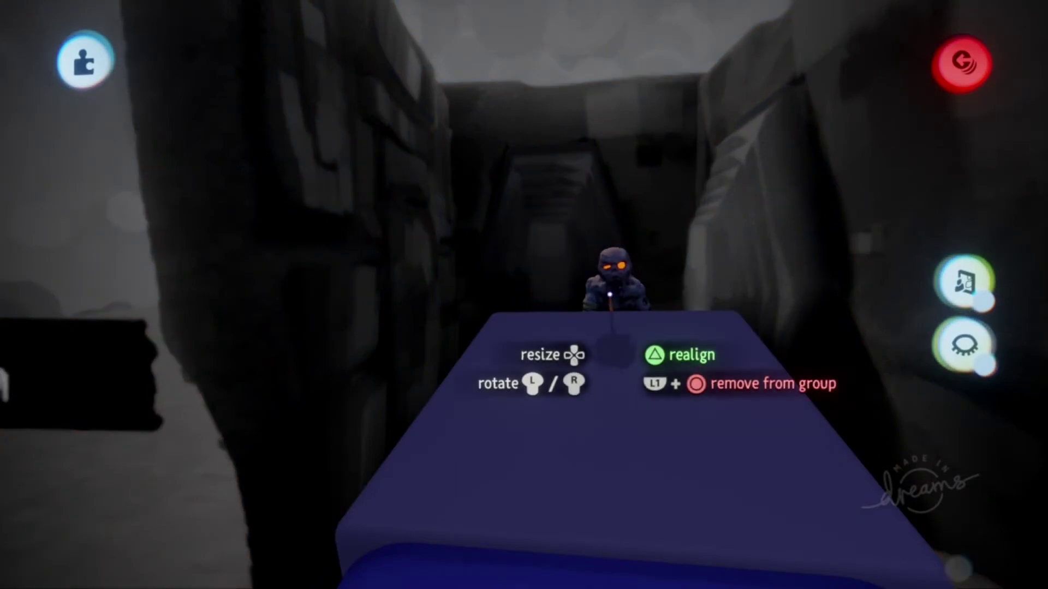
key(Escape)
middle_drag(601, 323, 563, 309)
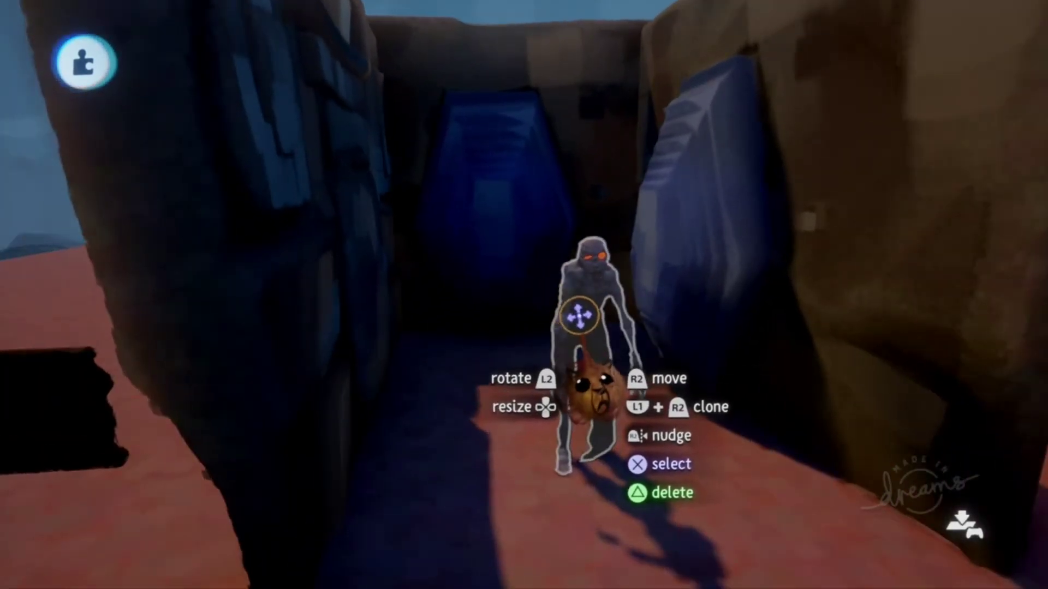
Step: Stamp a Microchip from the Logic & Processing gadgets onto the zombie puppet's chest
key(Escape)
click(510, 41)
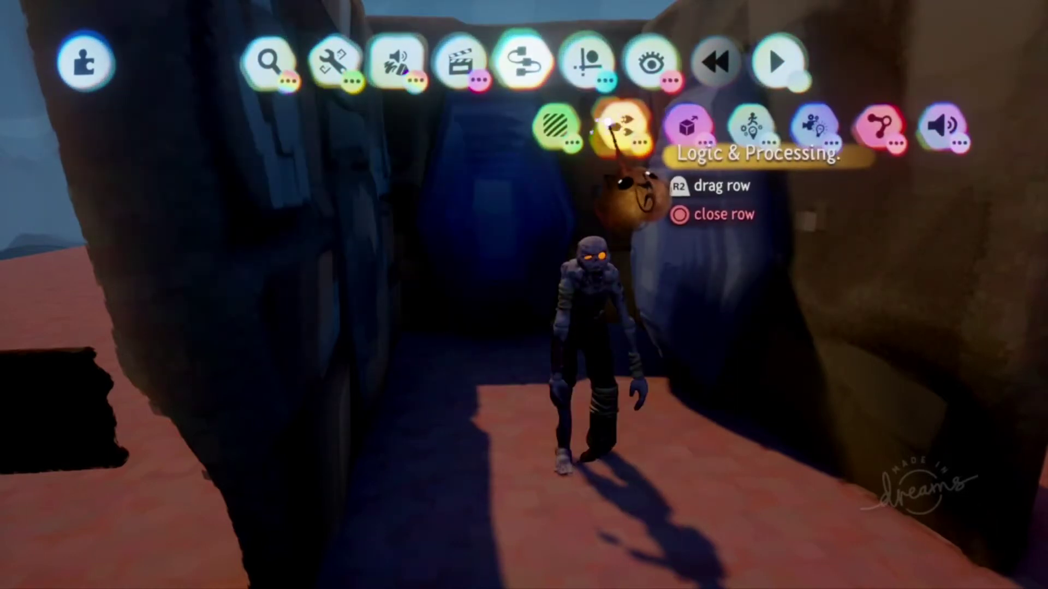
click(607, 122)
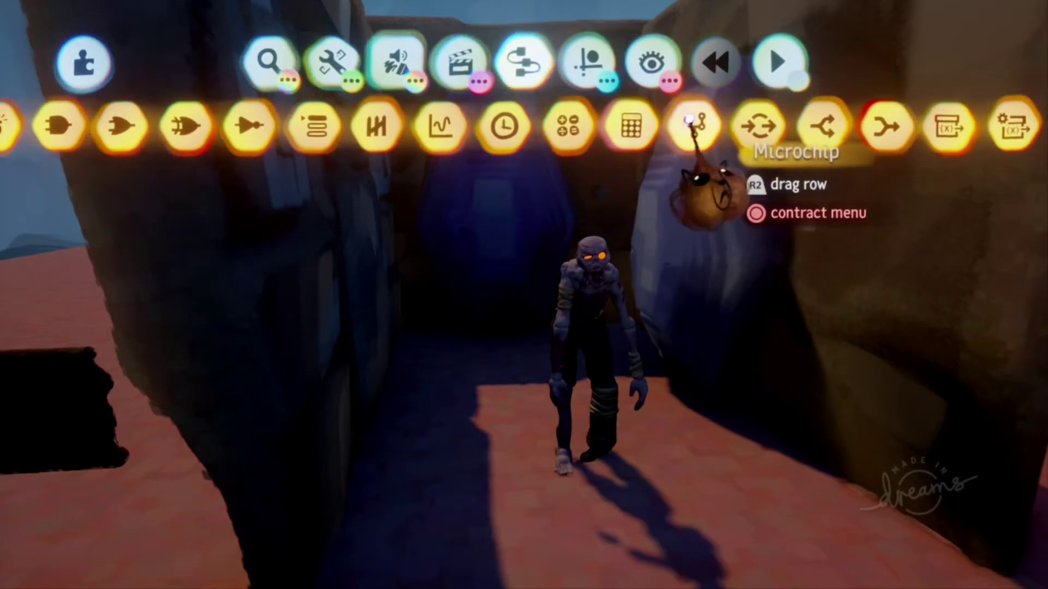
drag(694, 122, 672, 215)
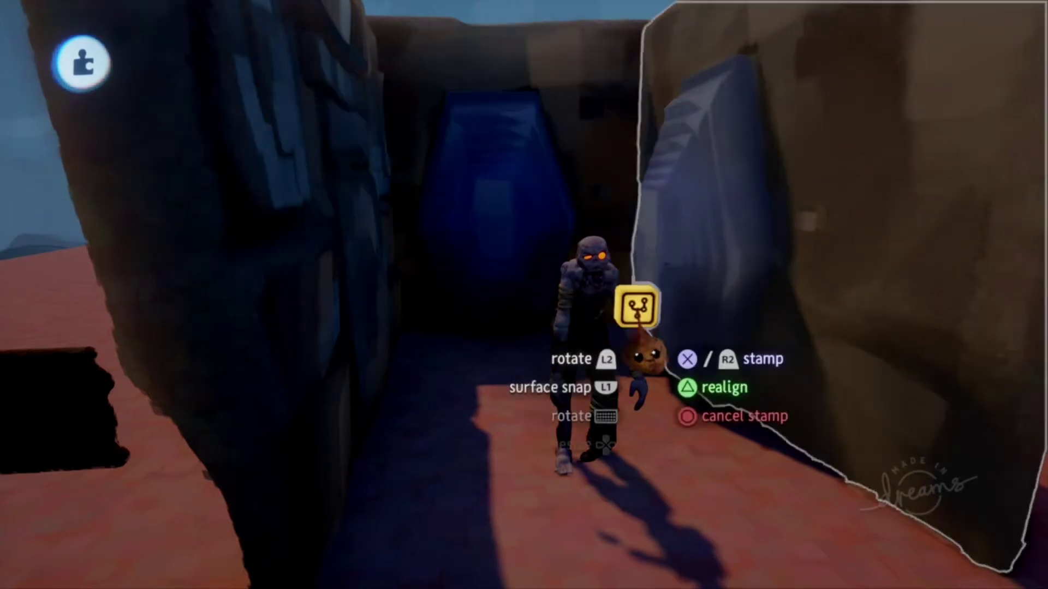
drag(616, 338, 598, 339)
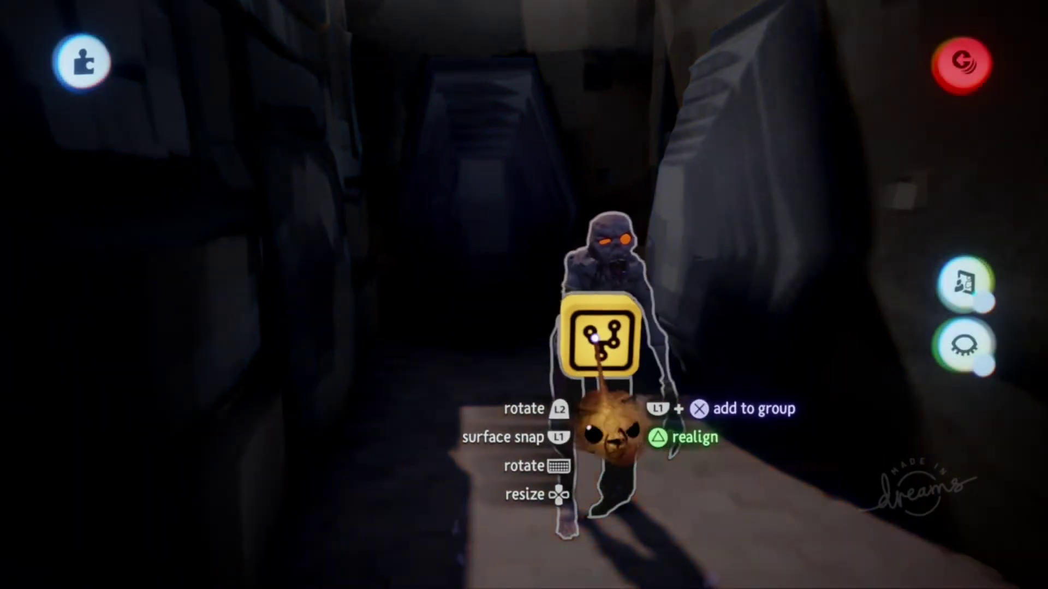
click(595, 338)
drag(592, 342, 593, 344)
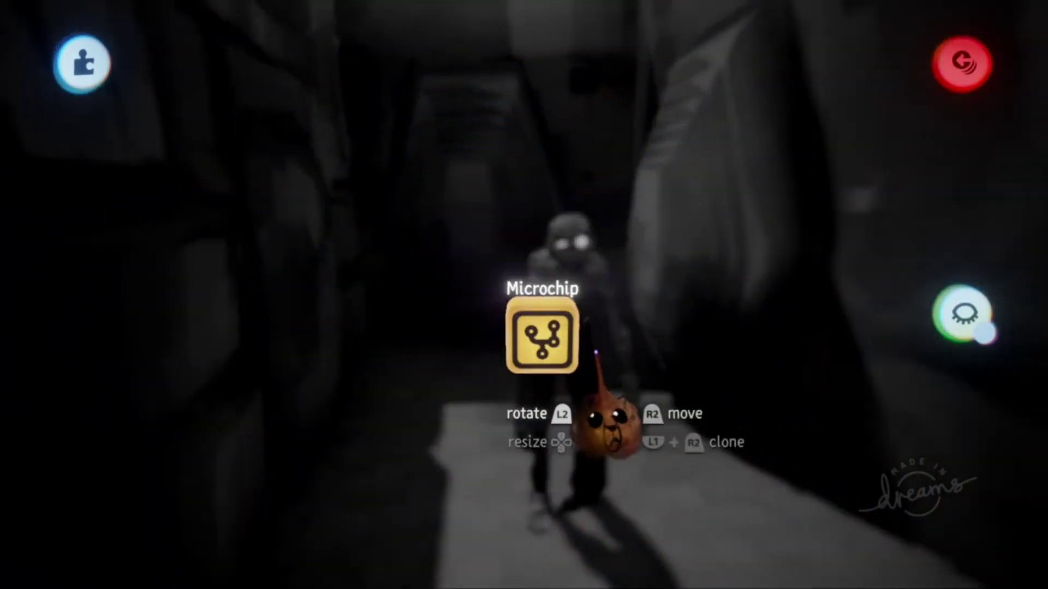
middle_drag(562, 340, 592, 346)
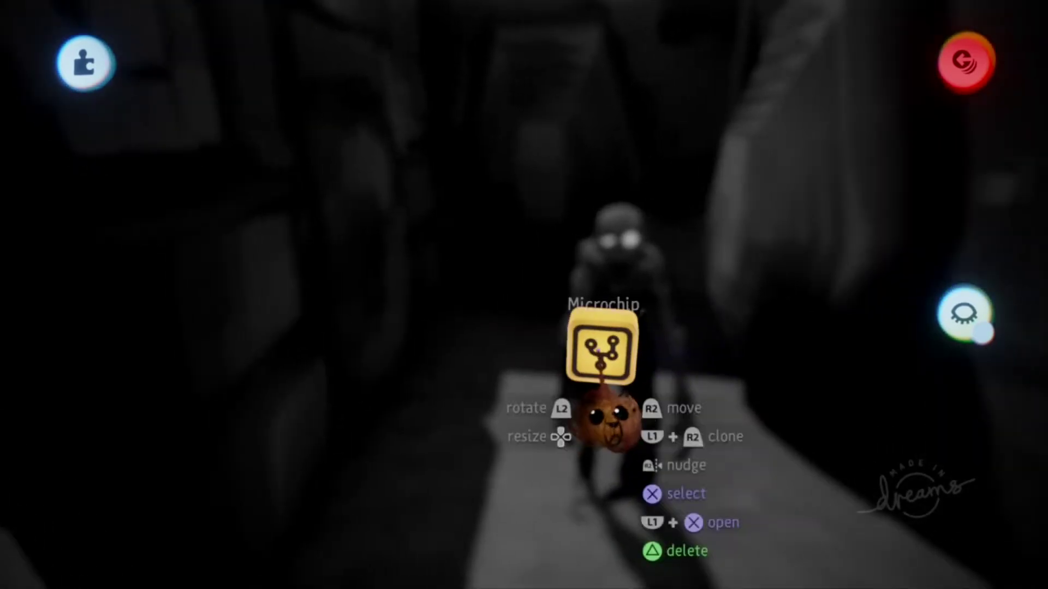
Step: Open the zombie's microchip and position its canvas in front of the enclosure
double_click(600, 352)
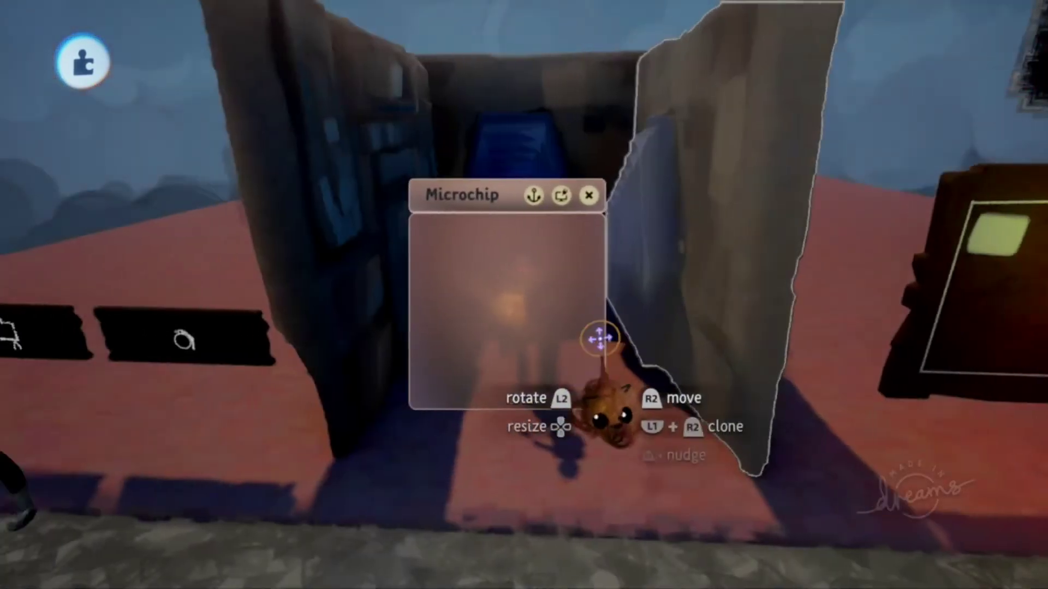
middle_drag(601, 338, 590, 322)
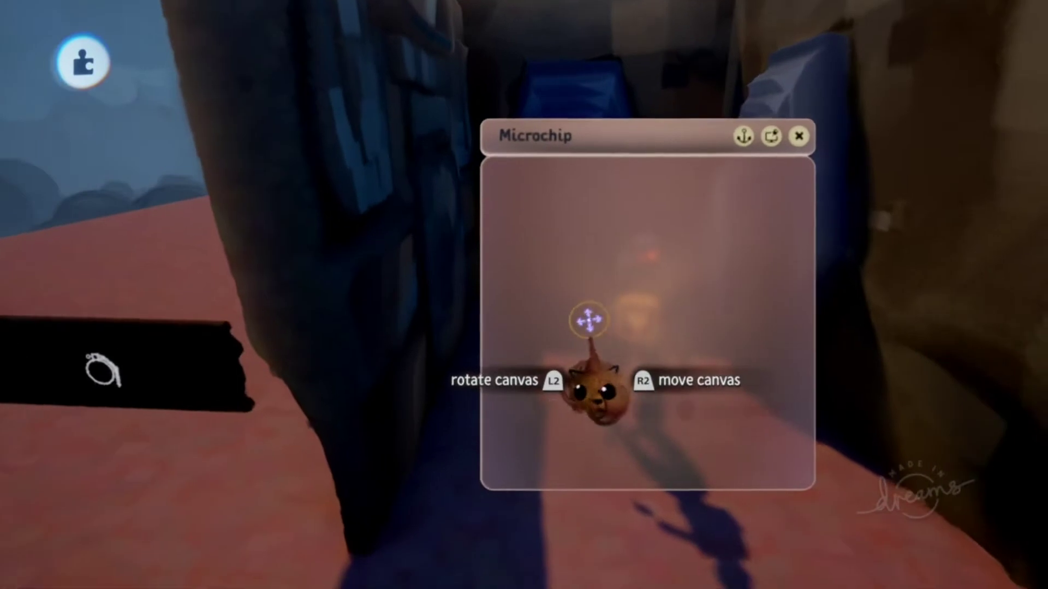
drag(589, 323, 582, 302)
Step: Stamp a Trigger Zone from the Sensors & Input gadgets inside the zombie's microchip canvas
key(Tab)
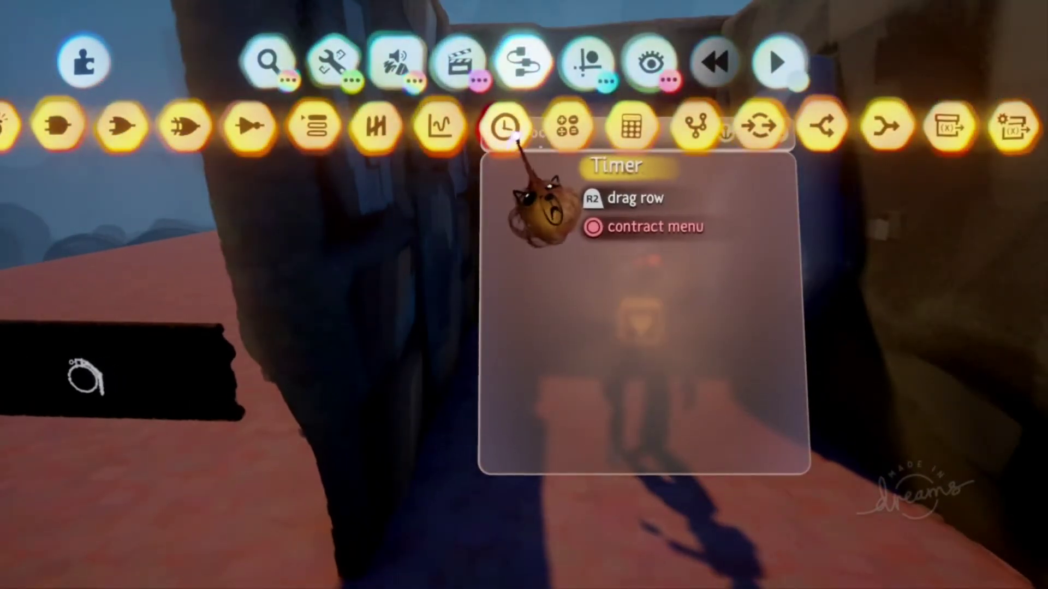
key(Escape)
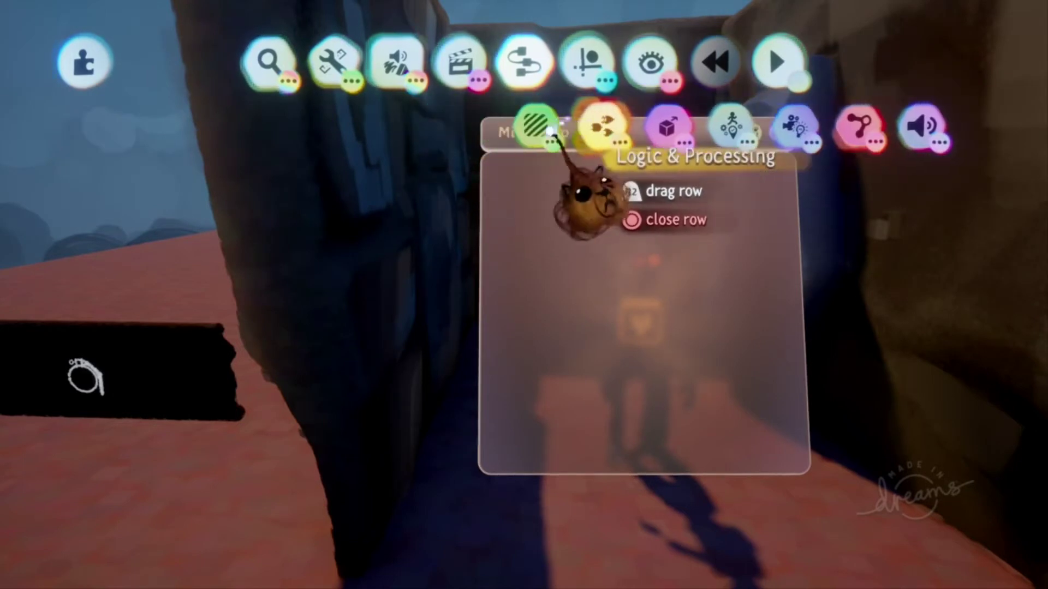
click(532, 136)
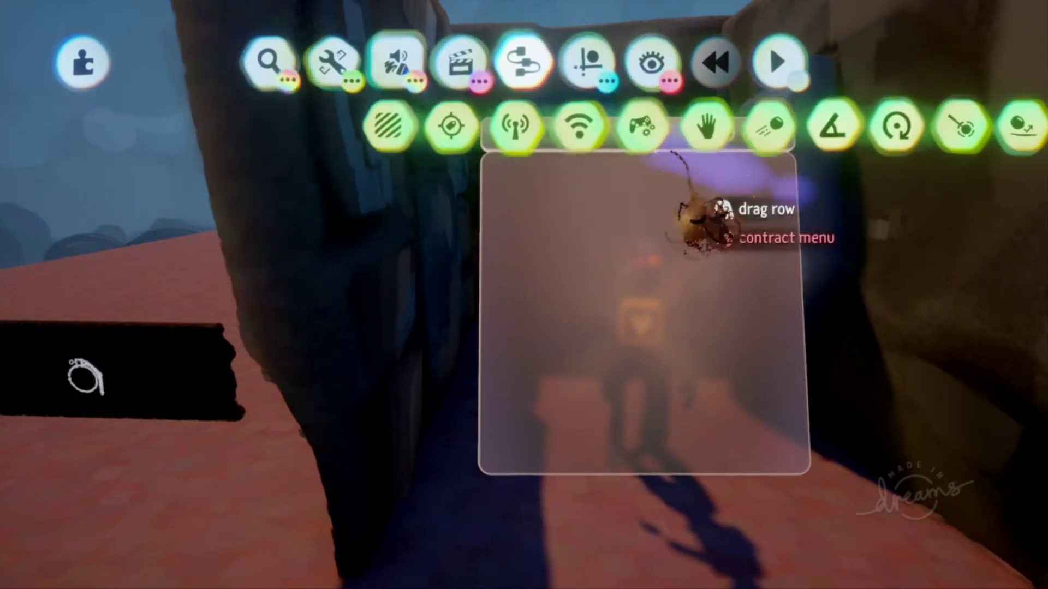
click(404, 134)
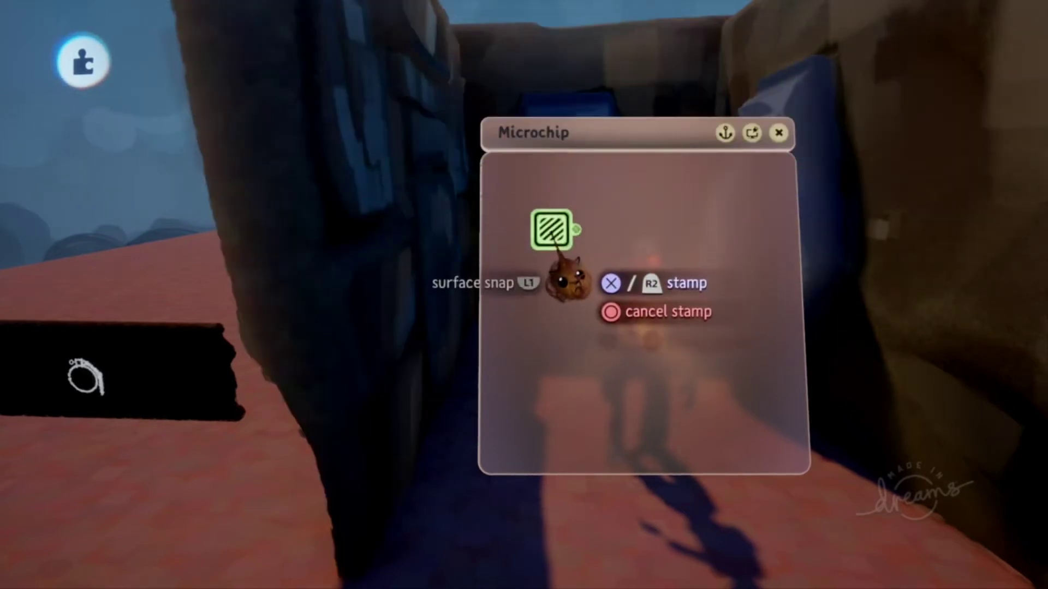
click(541, 229)
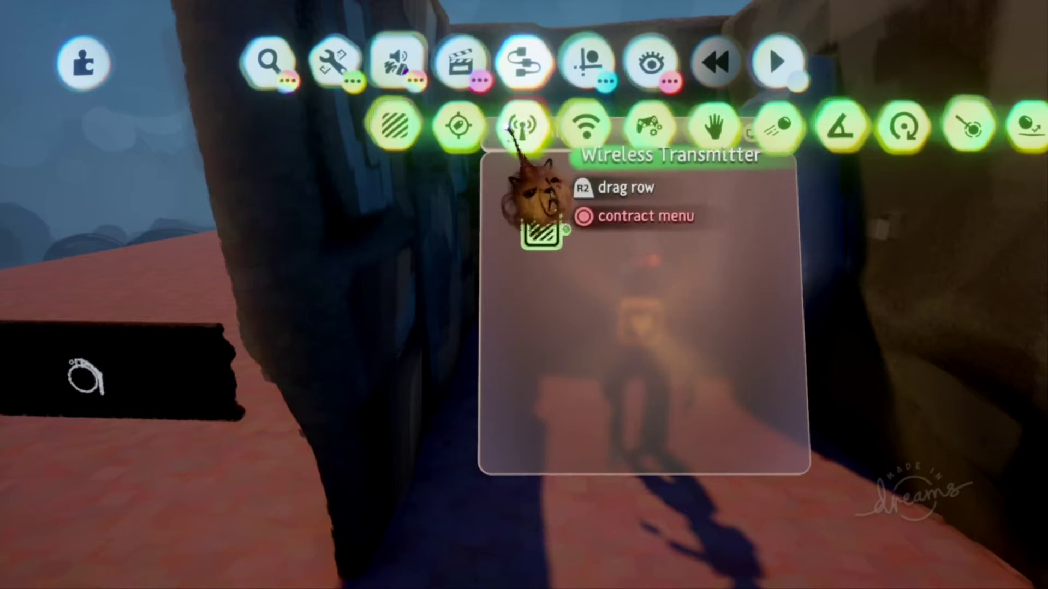
drag(561, 137, 447, 160)
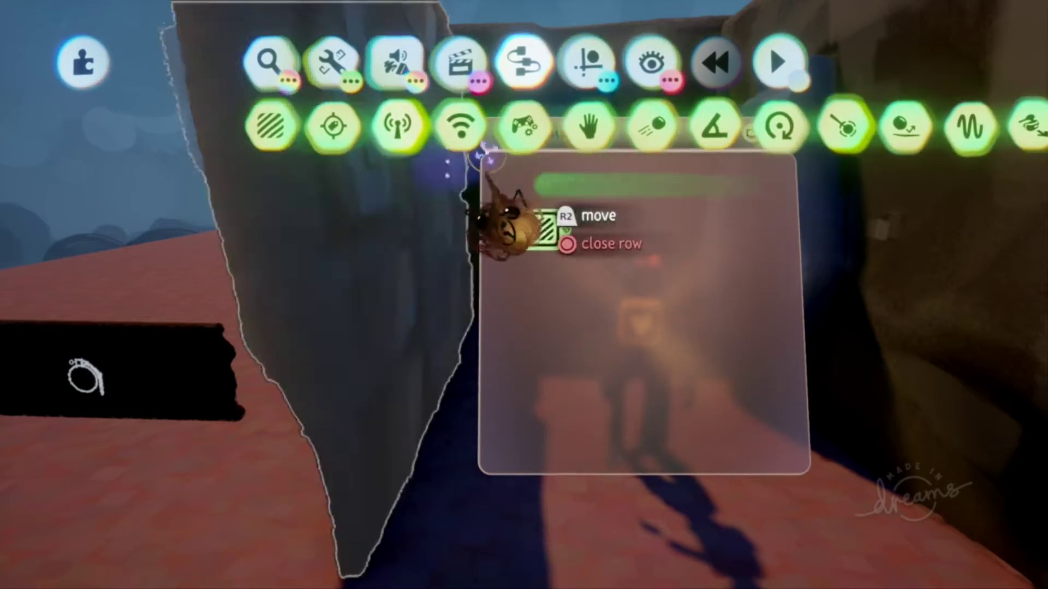
drag(507, 135, 333, 171)
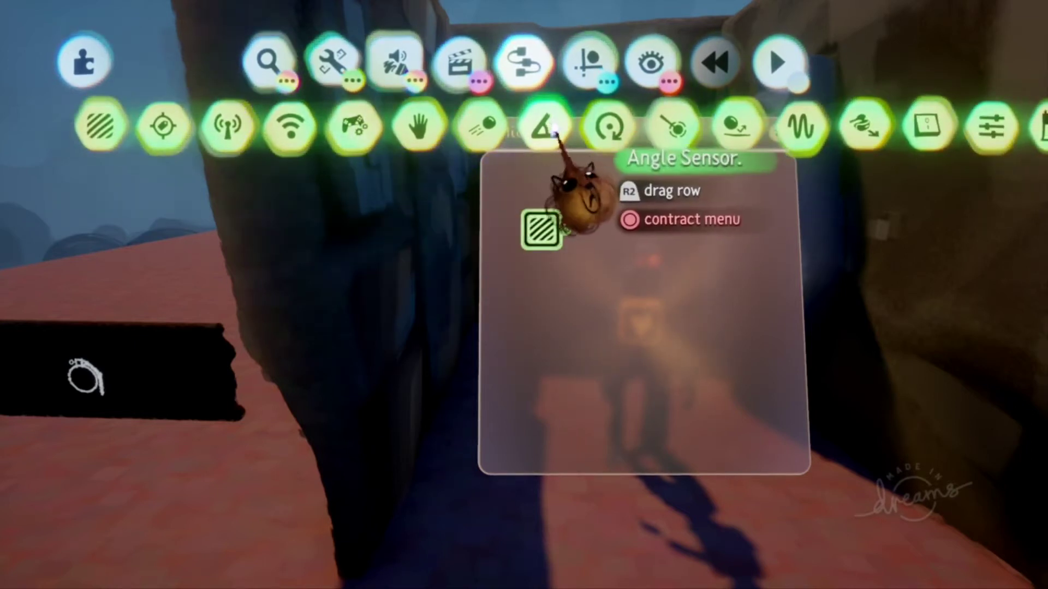
key(Escape)
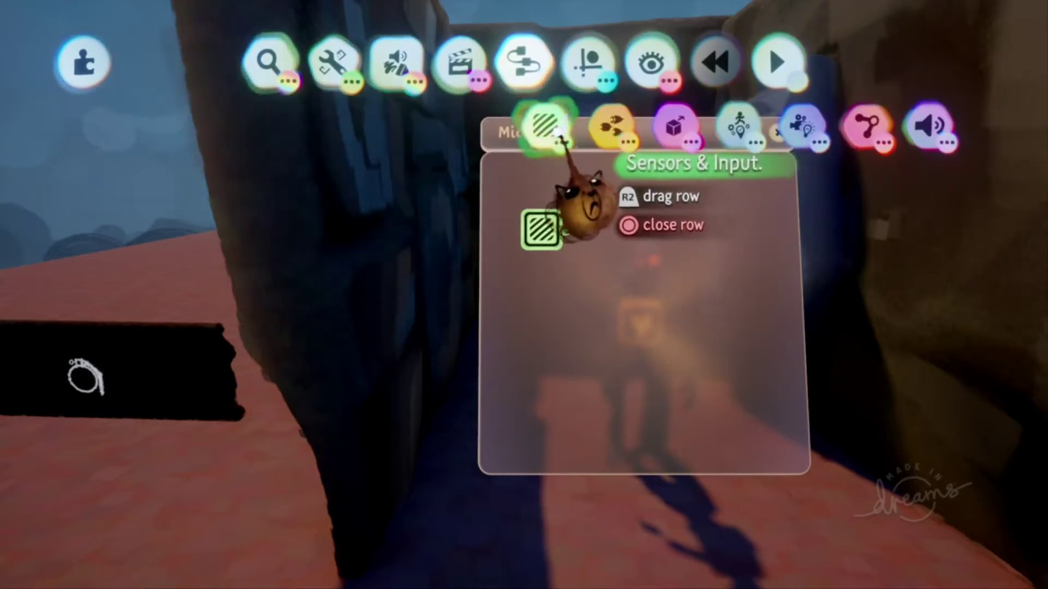
Step: Stamp a Timeline from the Animate gadgets inside the zombie's microchip canvas, beside the Trigger Zone
key(Escape)
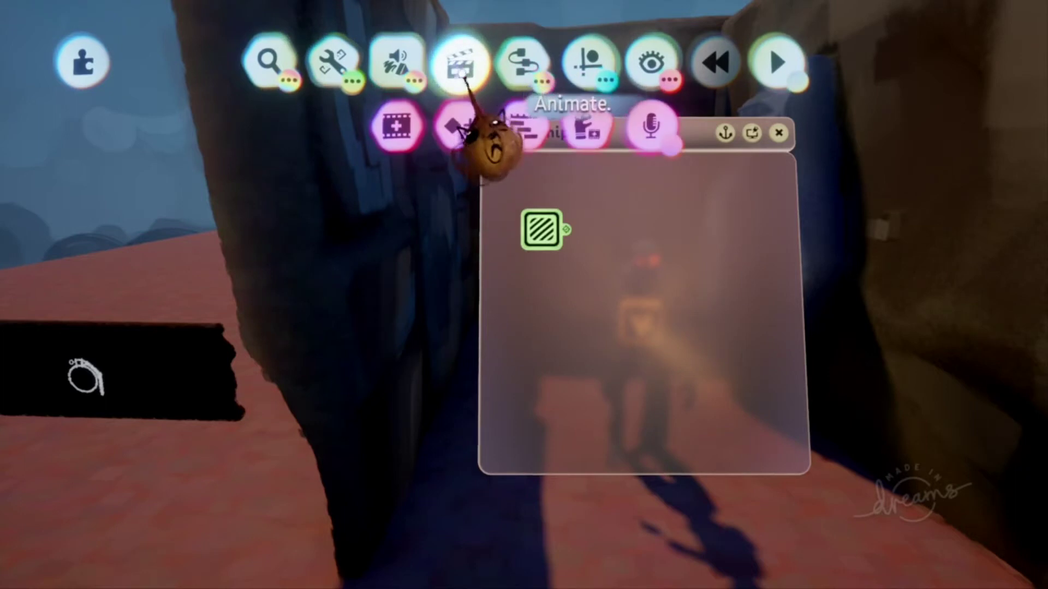
click(517, 122)
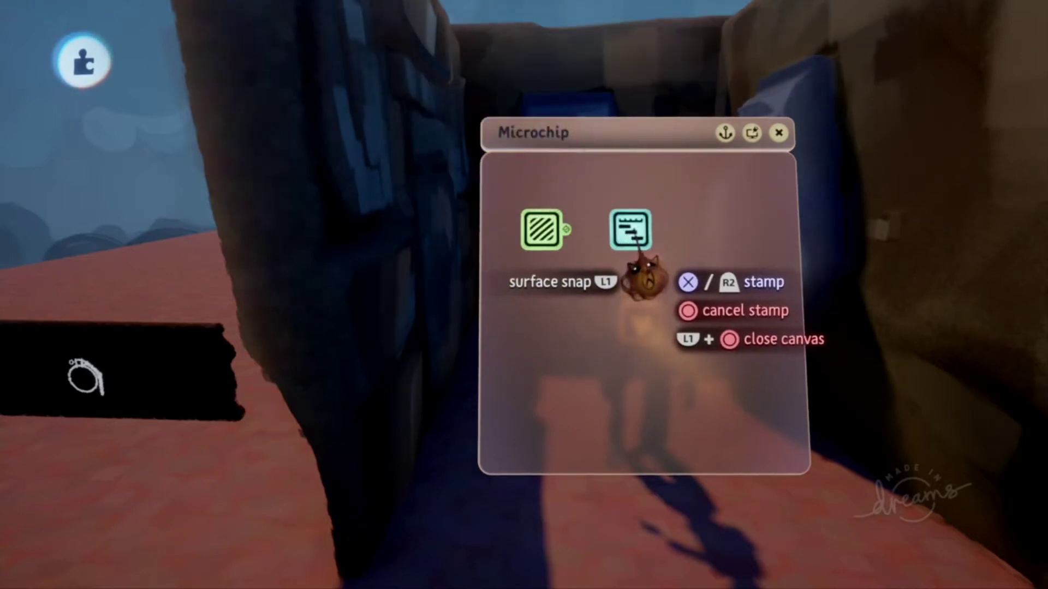
click(638, 240)
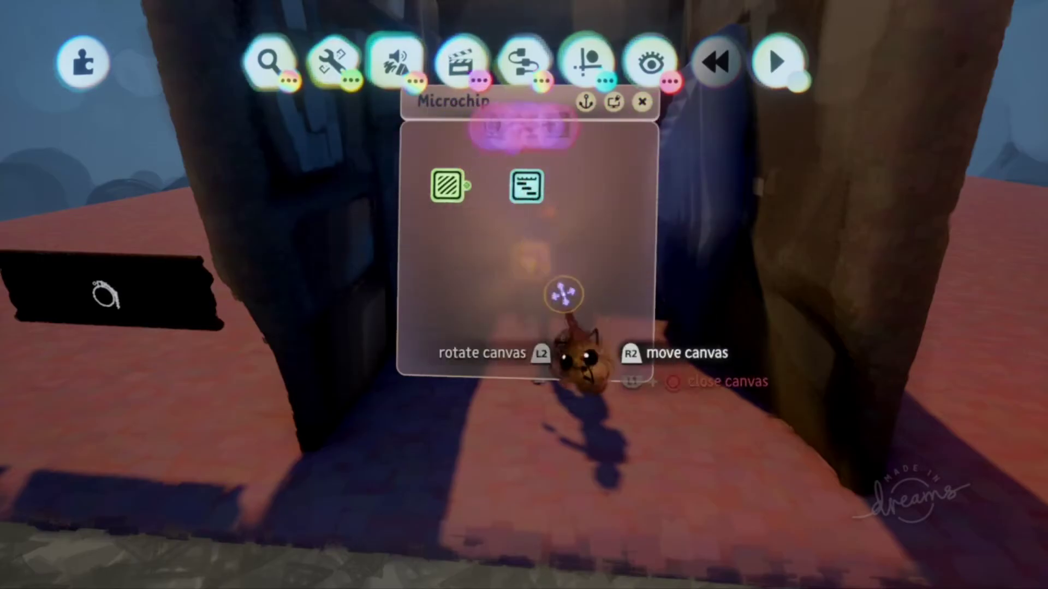
Step: Stamp a Keyframe from the Animate gadgets in the open space beside the microchip canvas
mouse_move(459, 76)
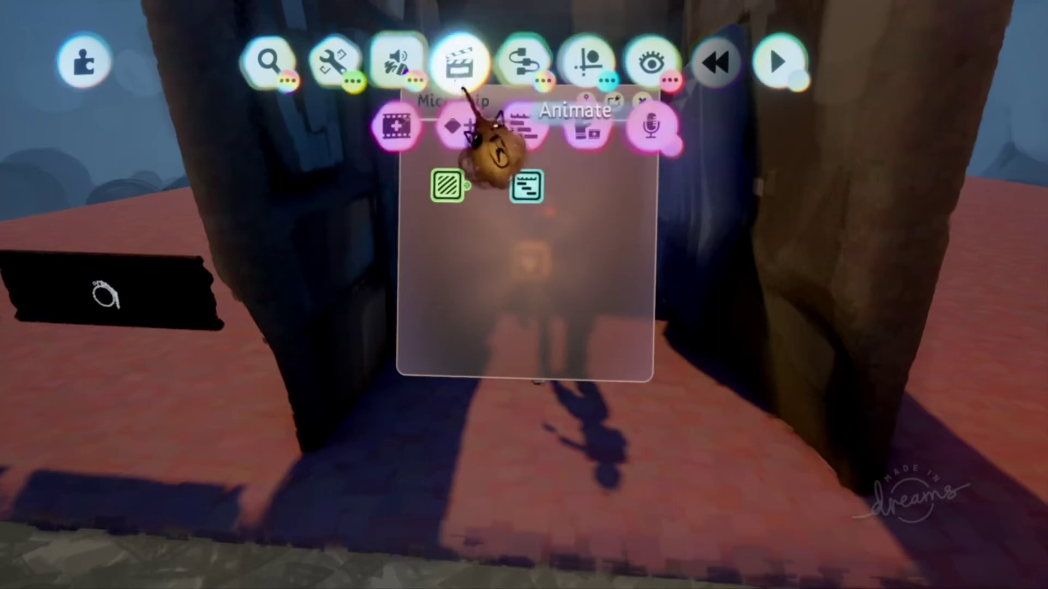
click(461, 127)
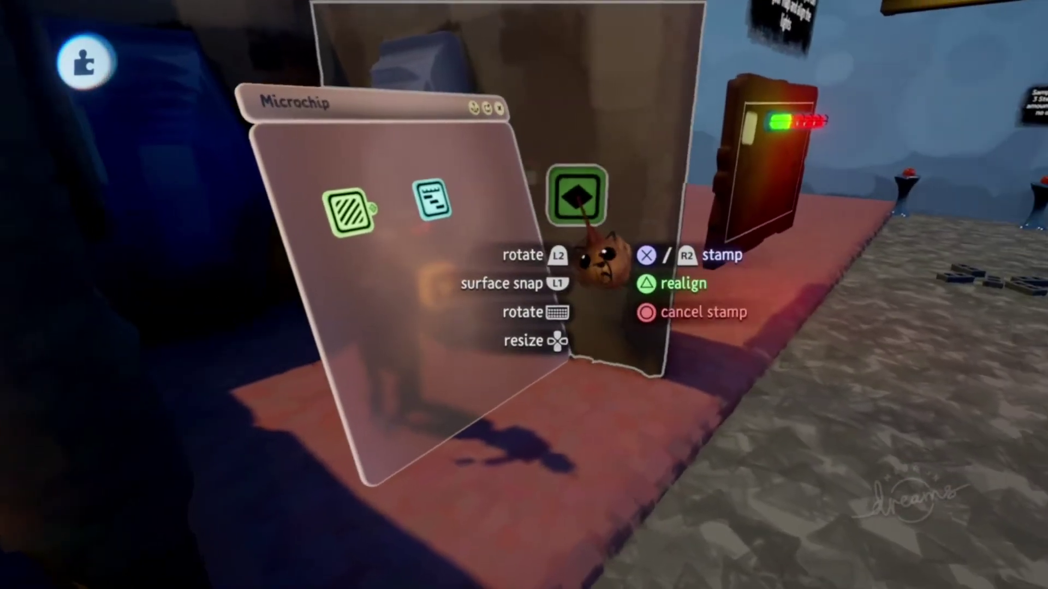
click(603, 256)
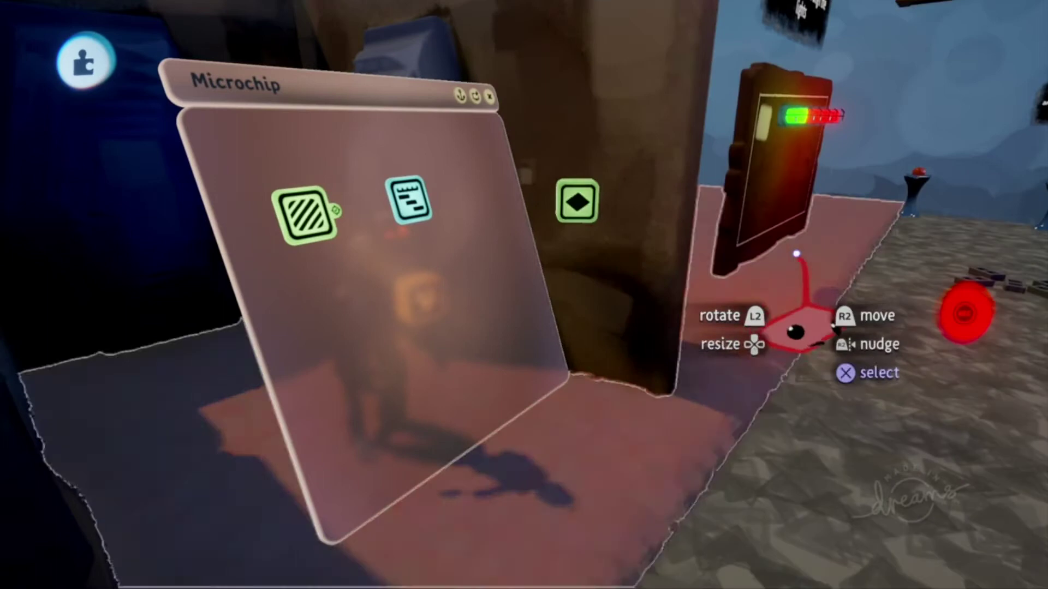
click(964, 313)
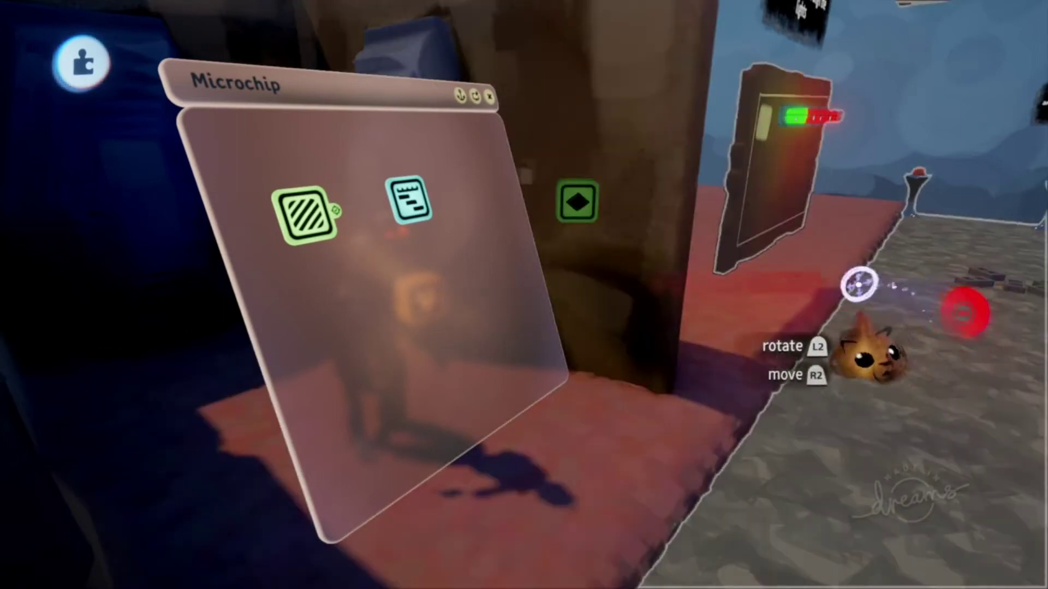
scroll(675, 256, up, 5)
scroll(671, 276, down, 5)
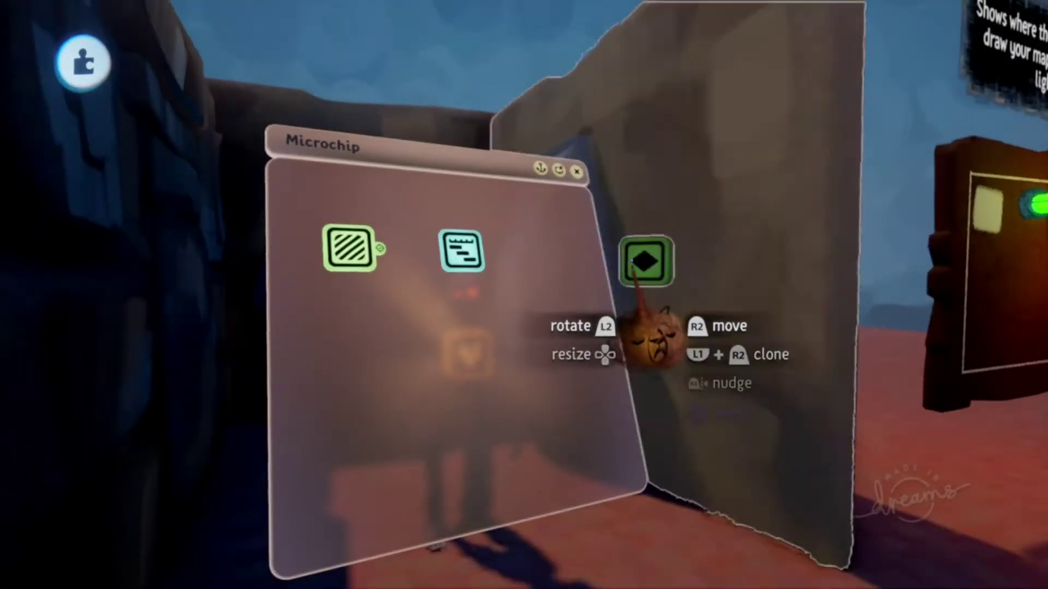
Step: Clone the keyframe until four copies stand beside the microchip canvas
mouse_move(638, 261)
mouse_down()
mouse_move(618, 240)
mouse_move(631, 292)
mouse_up()
scroll(631, 285, up, 5)
scroll(627, 298, down, 7)
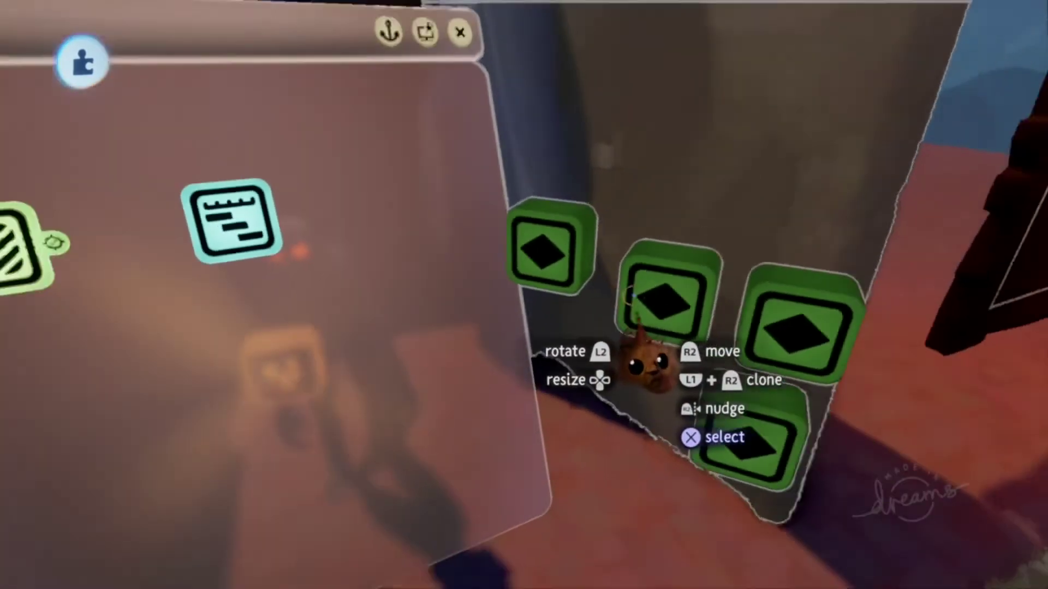
middle_drag(633, 309, 613, 356)
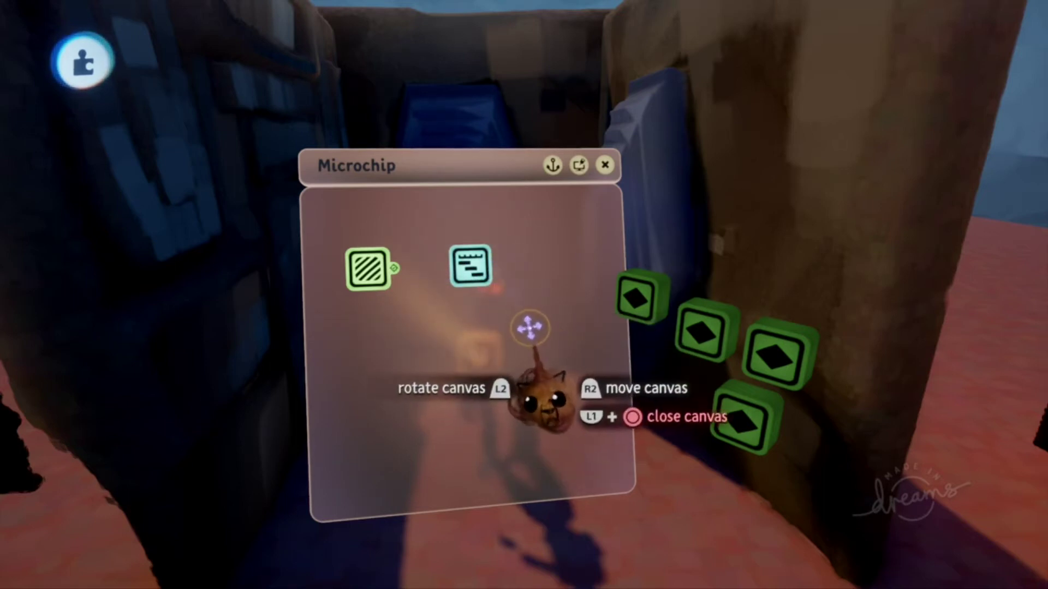
Step: Find the Screamer sound among My Creations and stamp it beside the group of keyframes
key(Tab)
click(273, 64)
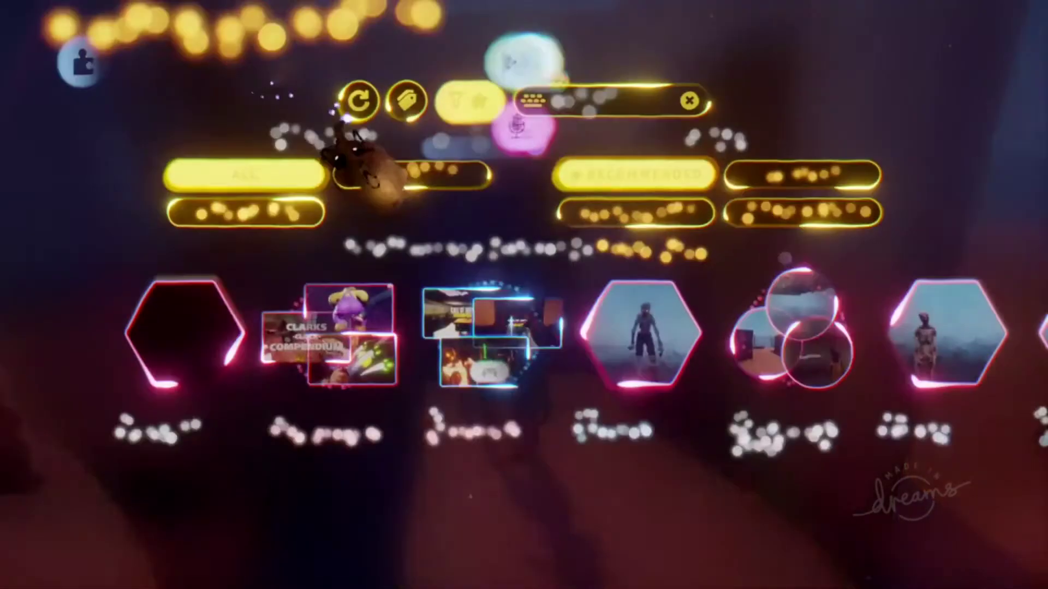
key(Escape)
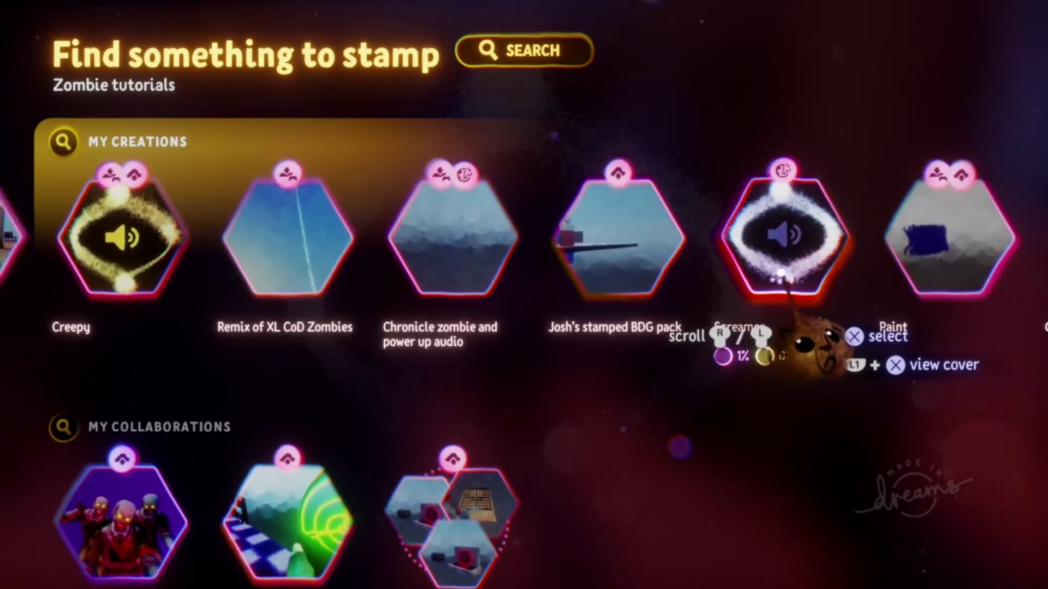
click(782, 243)
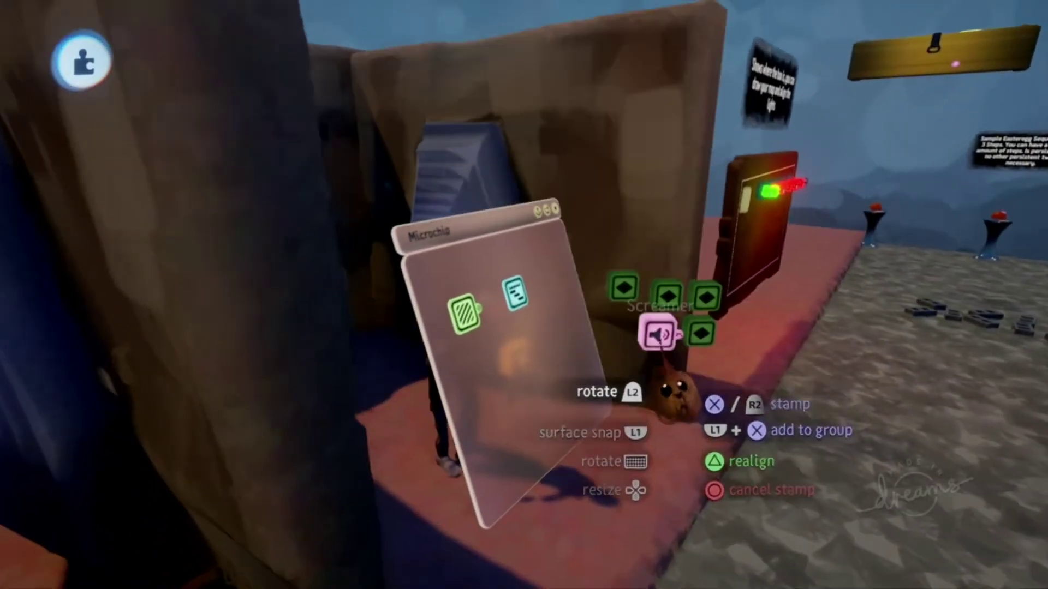
click(660, 339)
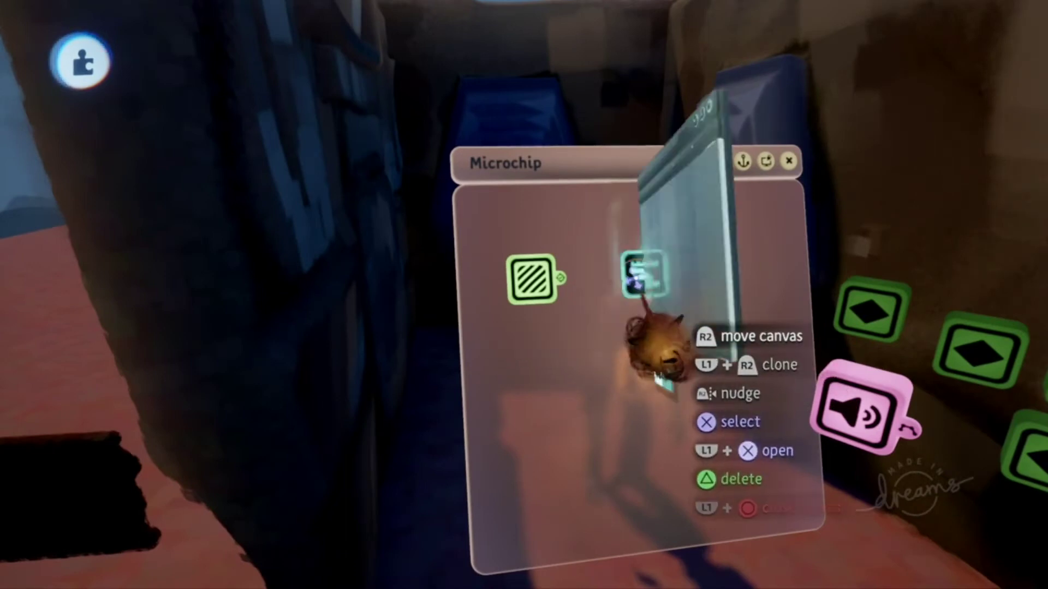
Step: Open the timeline and place the Screamer sound at its start, with the four keyframes staggered in the rows below
click(638, 275)
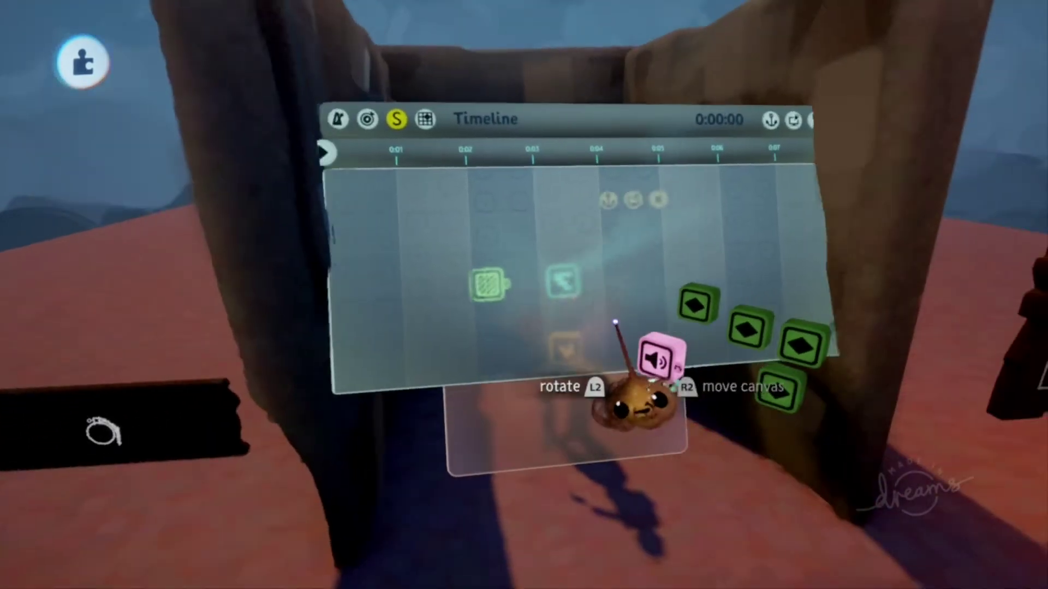
drag(659, 363, 637, 310)
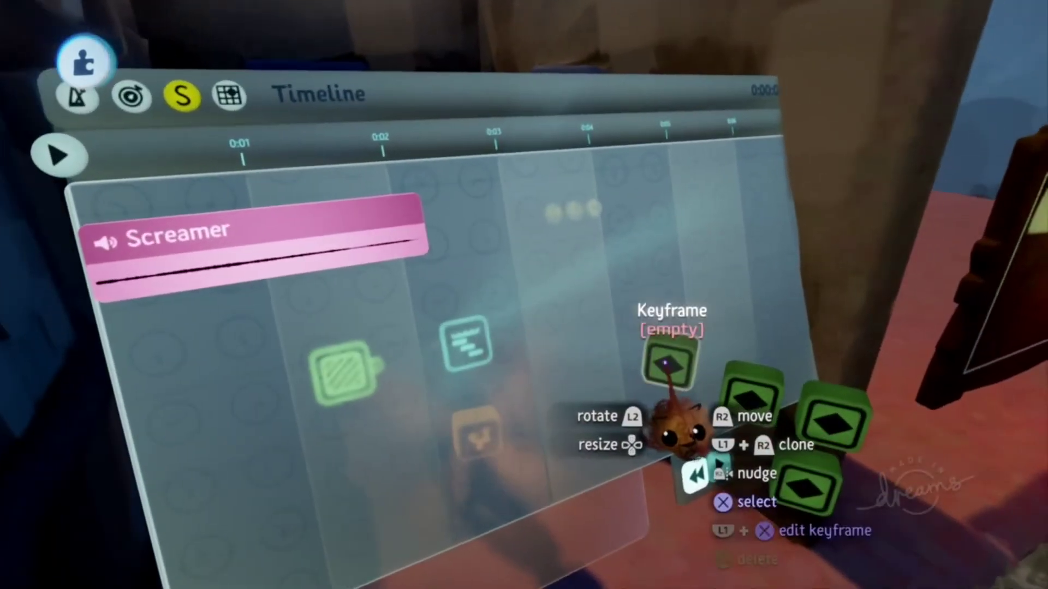
drag(664, 361, 660, 419)
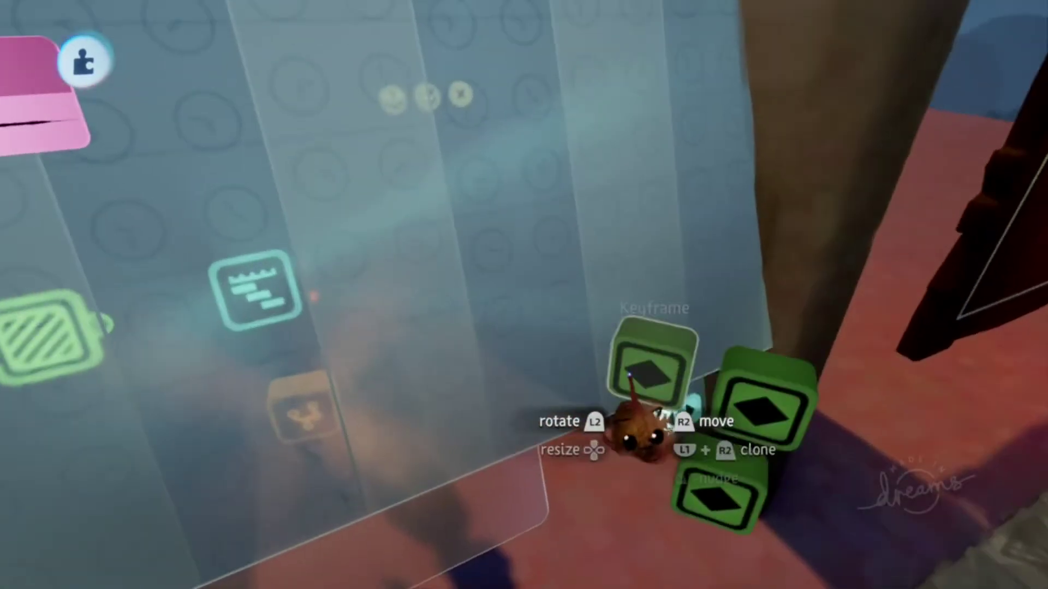
drag(629, 384, 668, 488)
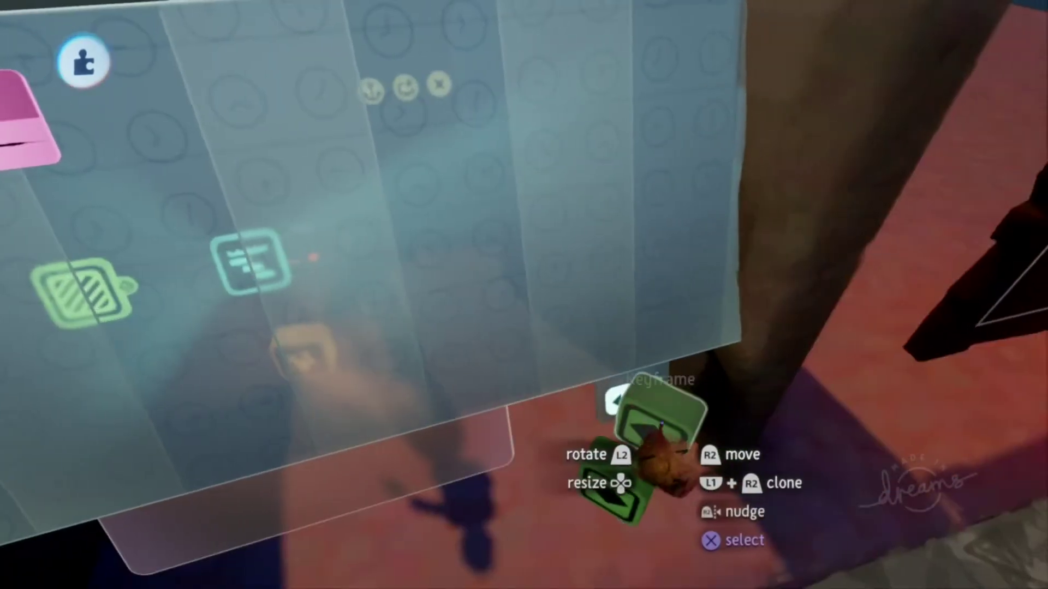
drag(662, 424, 625, 329)
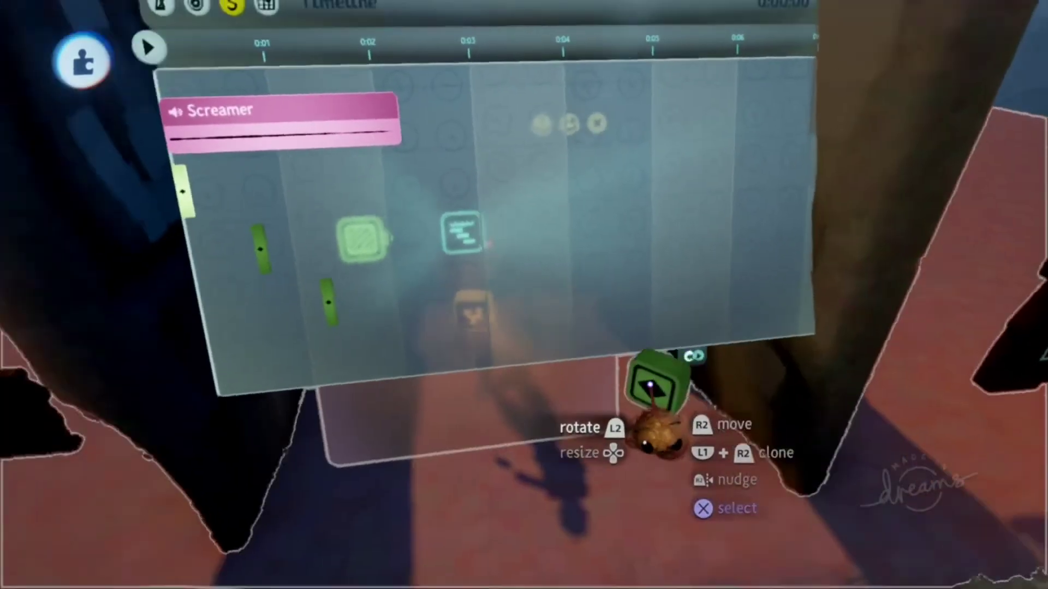
middle_drag(651, 385, 630, 340)
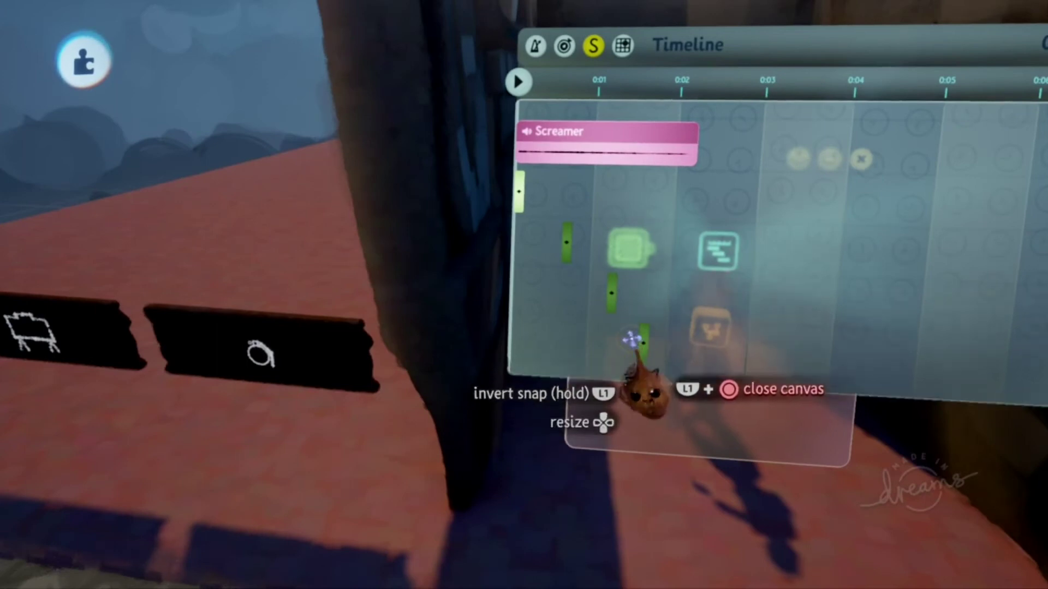
drag(634, 343, 646, 344)
Step: Stretch the end of the first keyframe on the timeline to about 0.6 seconds
scroll(620, 325, up, 5)
scroll(608, 286, up, 5)
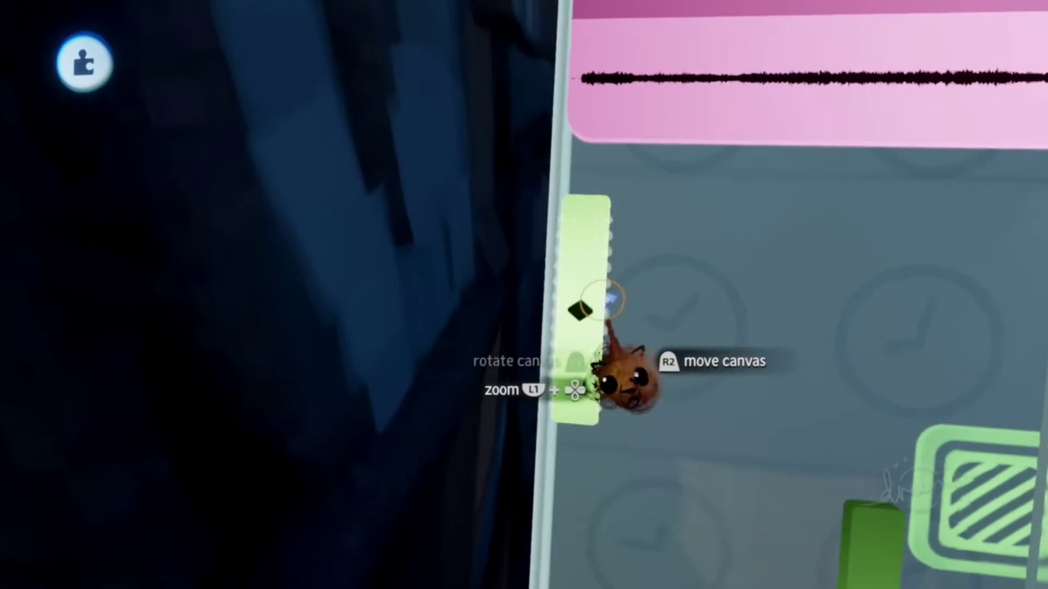
middle_drag(604, 300, 610, 304)
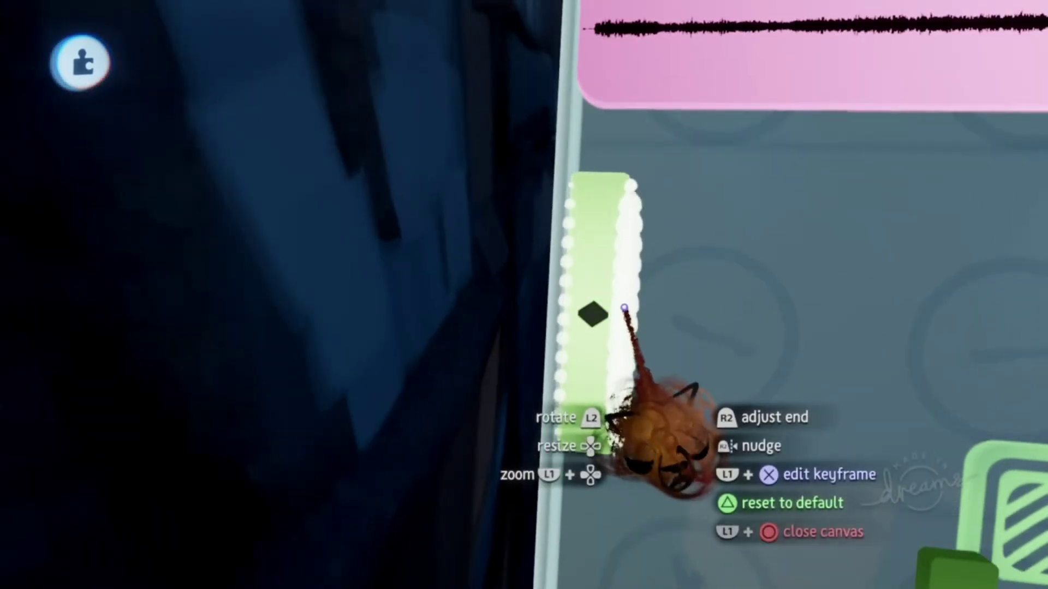
mouse_move(622, 307)
mouse_down()
mouse_move(590, 318)
mouse_move(617, 326)
mouse_up()
middle_drag(648, 344, 545, 270)
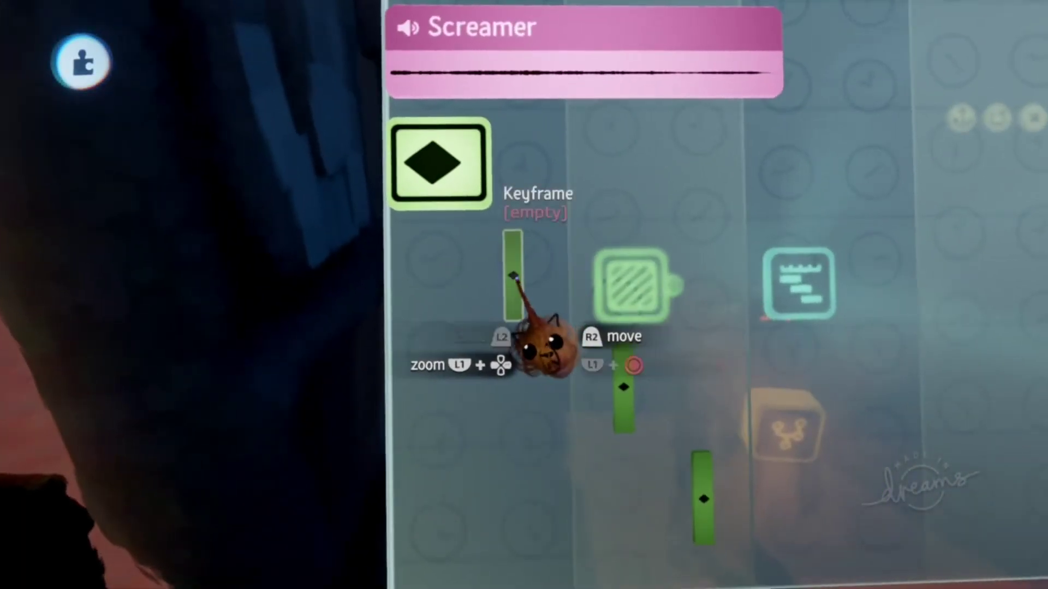
Step: Widen the second keyframe so that it starts about where the first keyframe ends and lasts about as long
scroll(525, 277, up, 4)
drag(519, 275, 527, 300)
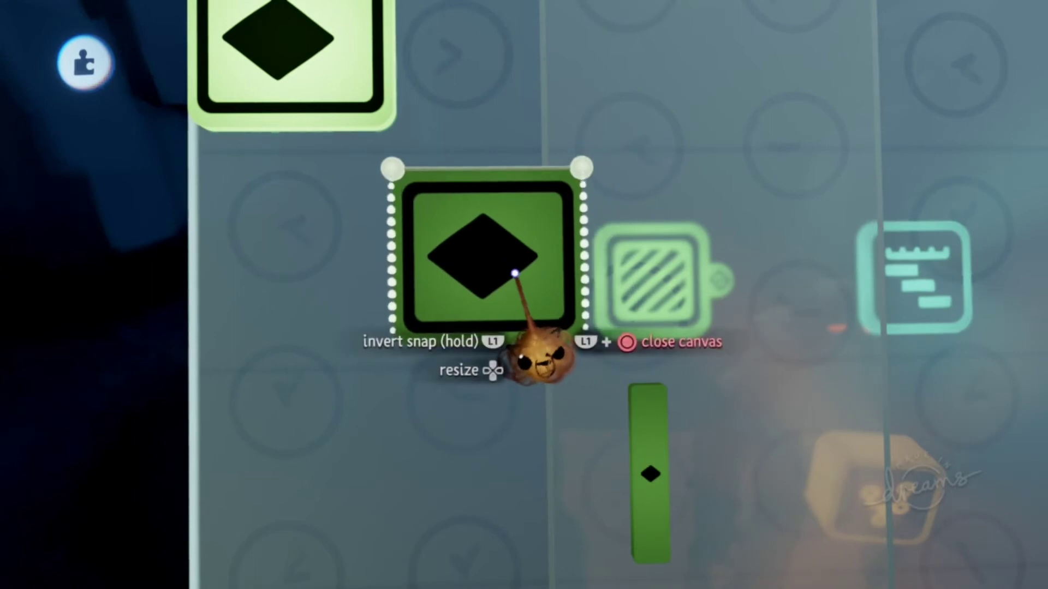
scroll(517, 277, down, 3)
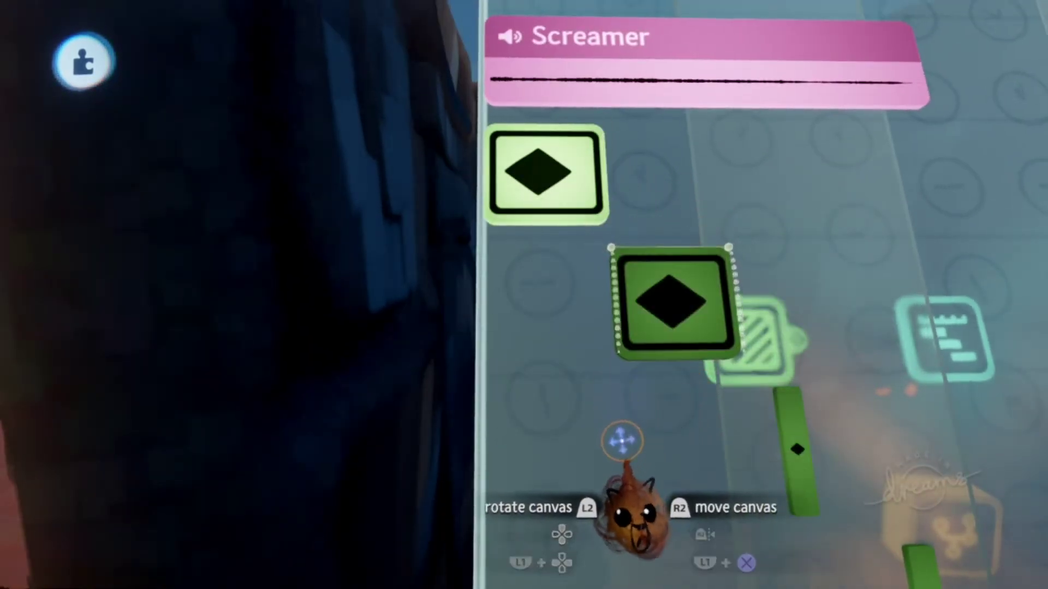
Step: Widen the third and fourth keyframes into consecutive blocks, the fourth being the longest, and close the timeline canvas
scroll(655, 412, down, 4)
scroll(658, 419, up, 4)
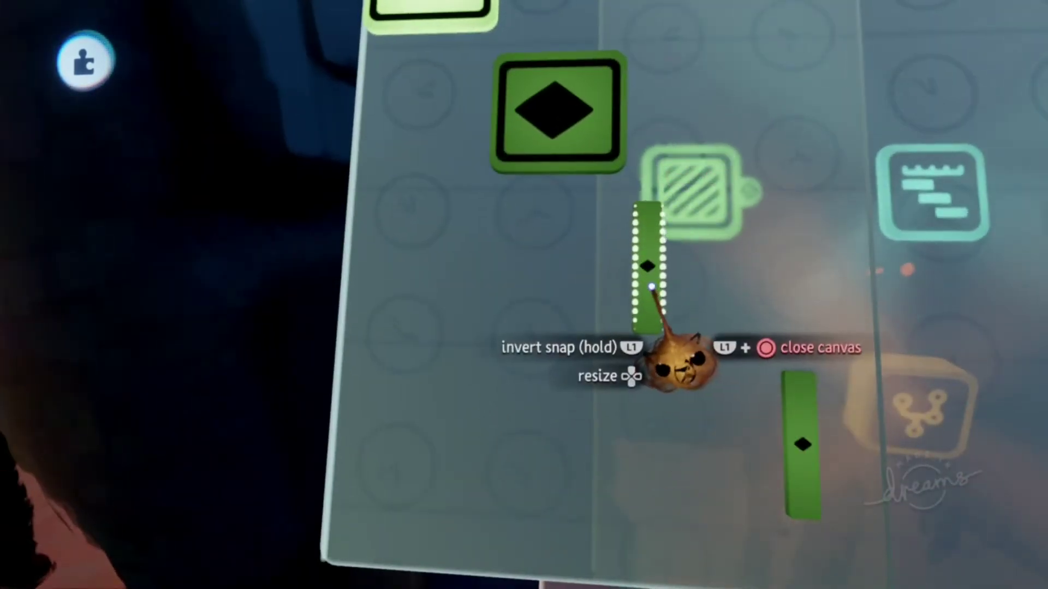
drag(656, 281, 635, 322)
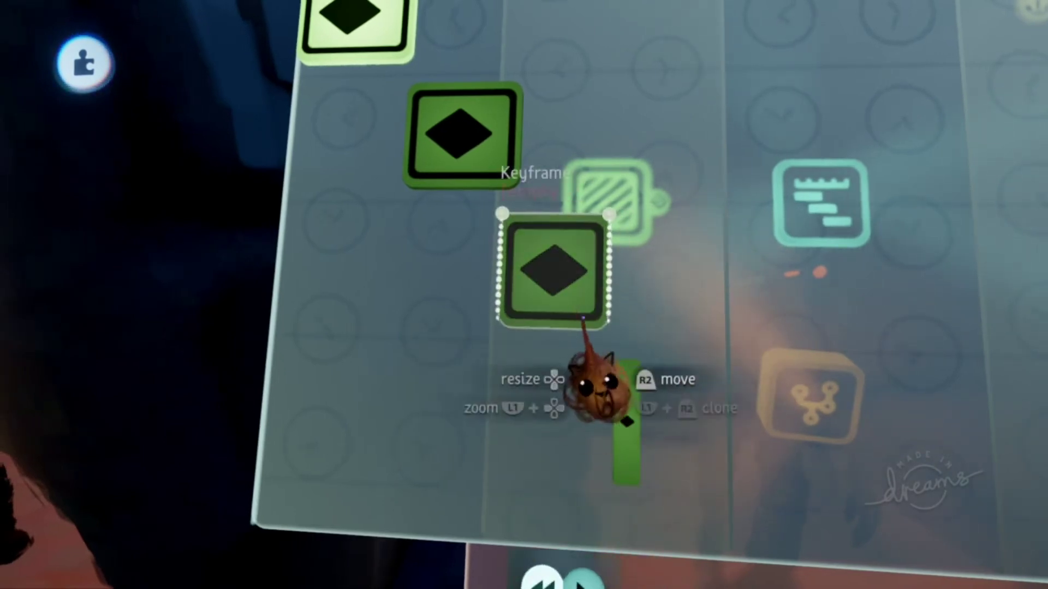
mouse_move(619, 420)
mouse_down()
mouse_move(603, 416)
mouse_move(612, 420)
mouse_move(621, 406)
mouse_up()
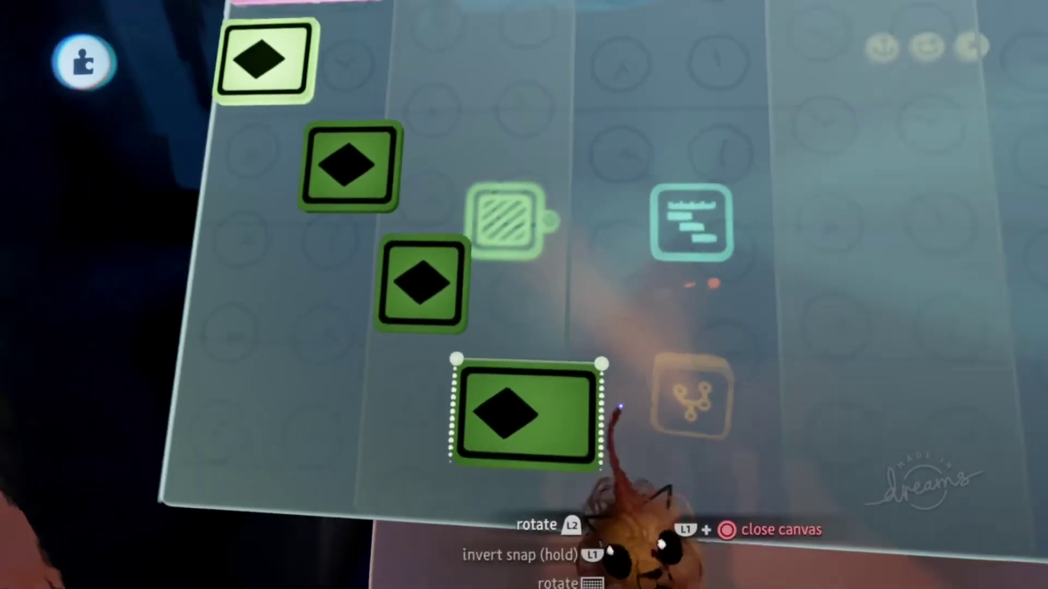
scroll(621, 407, down, 5)
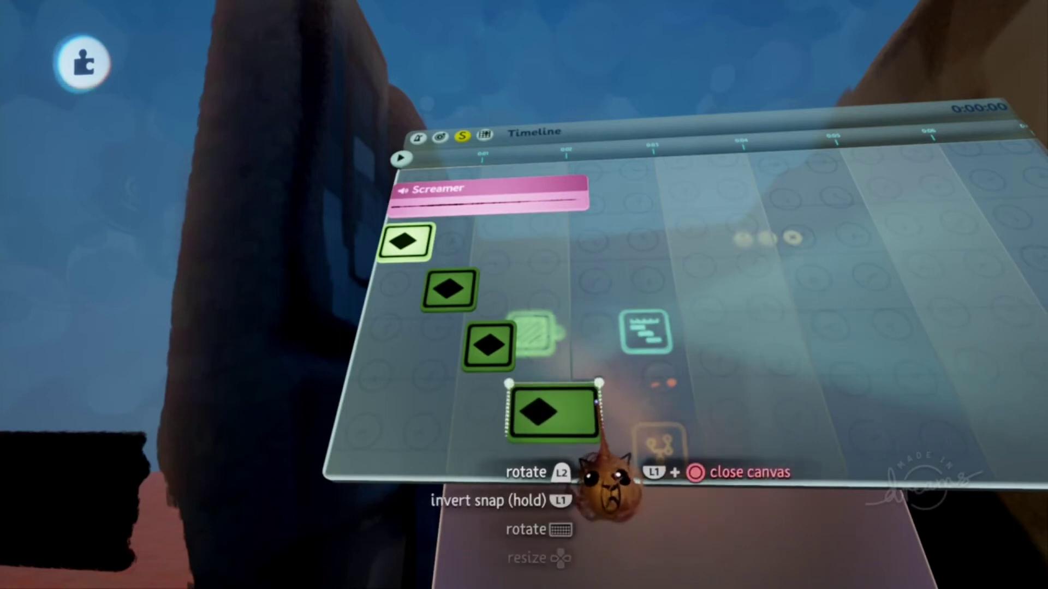
key(Escape)
scroll(640, 327, down, 3)
scroll(665, 365, up, 3)
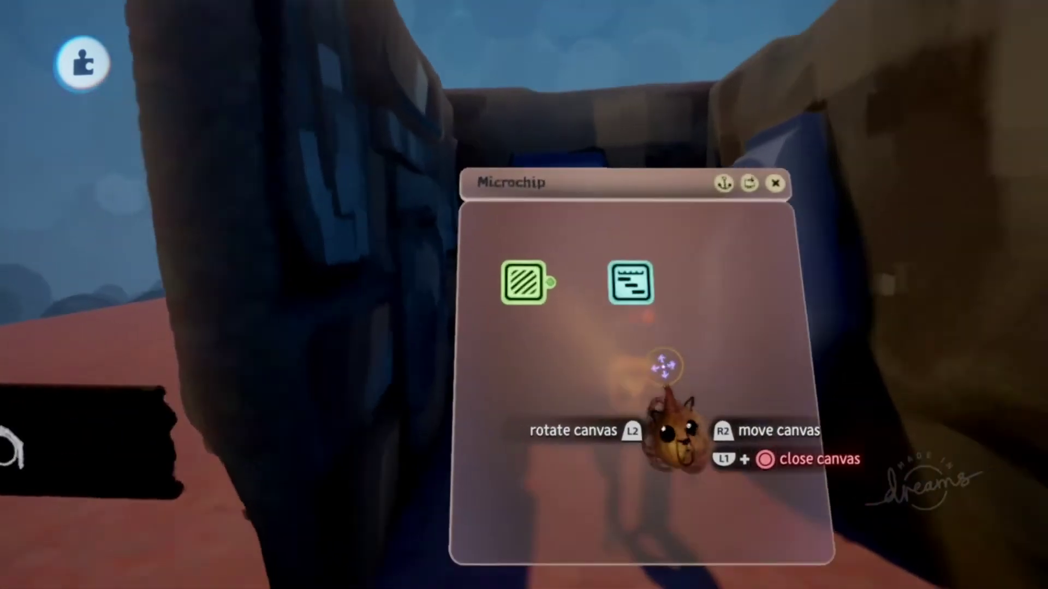
Step: Turn off Visible in the zombie puppet's Physical Properties and close its tweak menu
middle_drag(654, 393, 662, 409)
scroll(631, 346, up, 5)
middle_drag(632, 346, 635, 325)
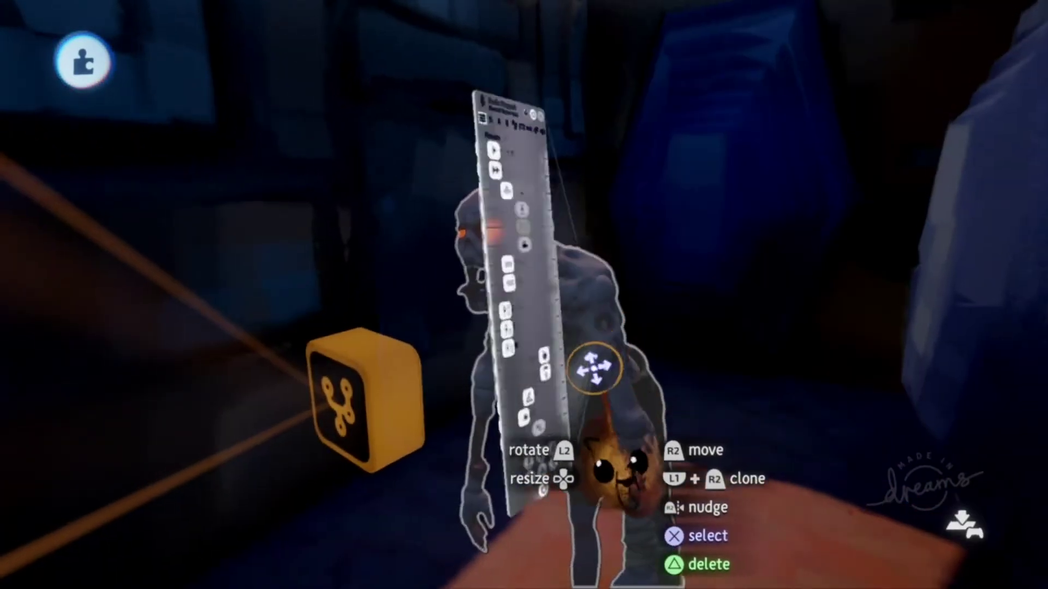
middle_drag(598, 356, 557, 314)
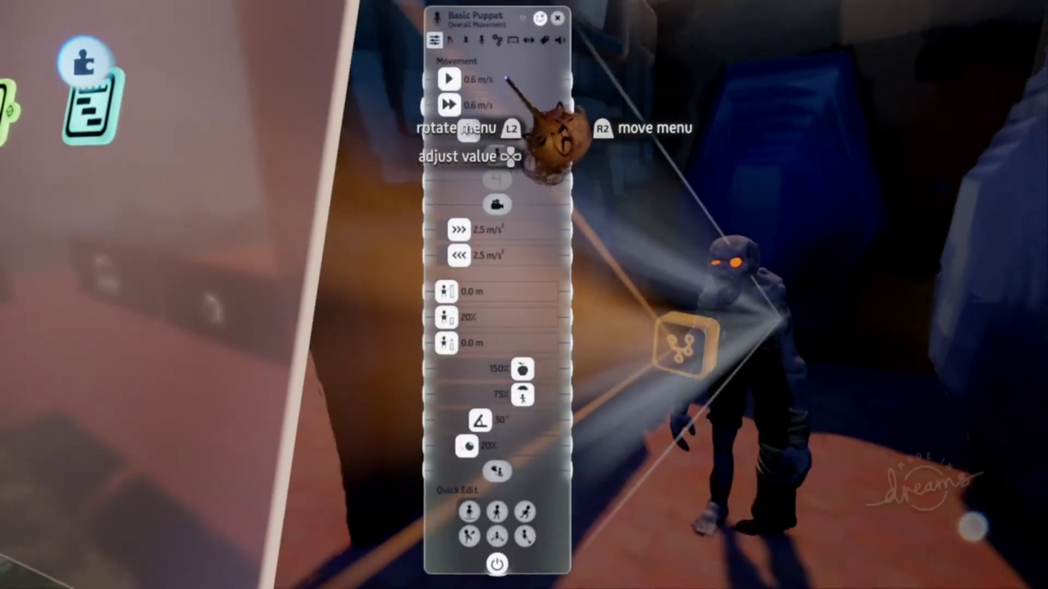
click(513, 41)
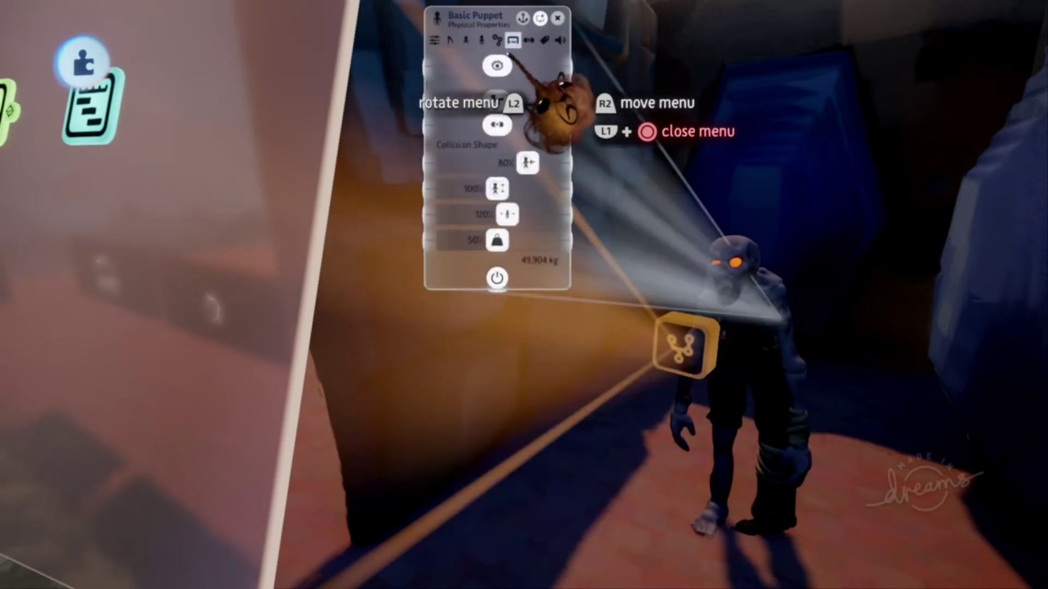
click(497, 67)
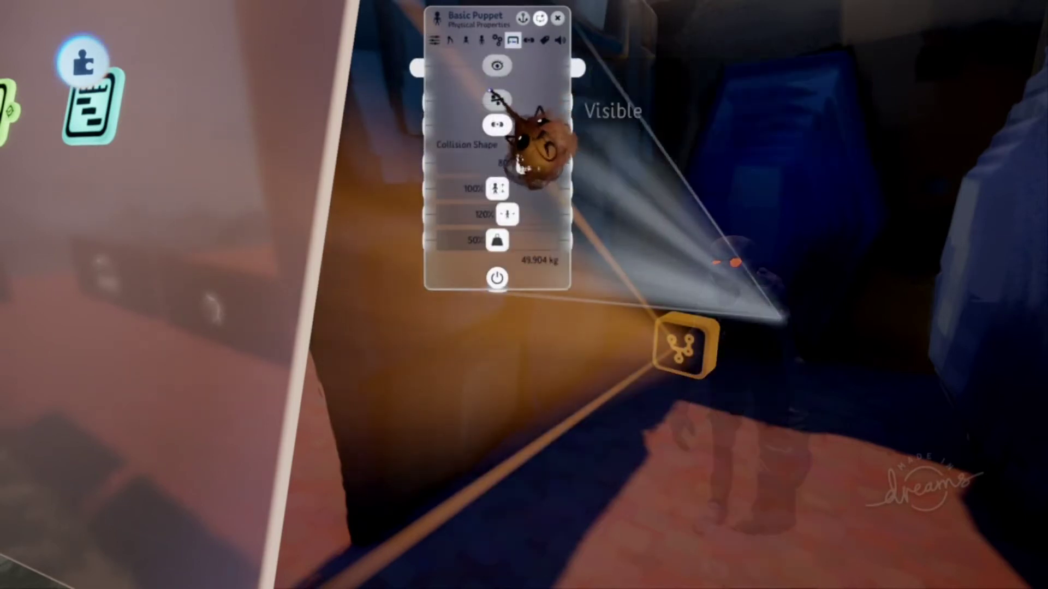
key(Escape)
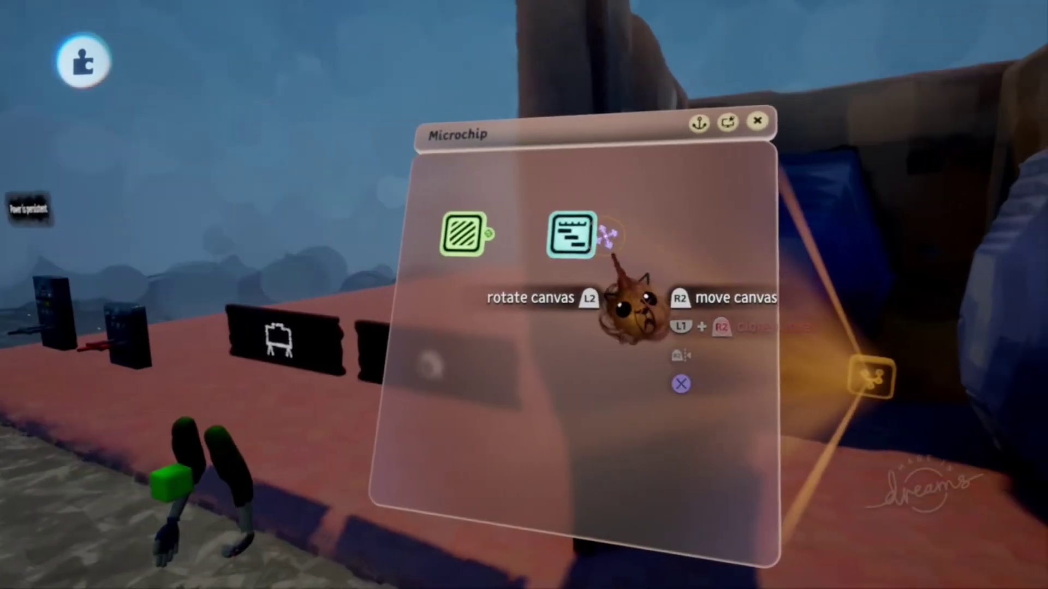
Step: Open the timeline from the microchip and, with keyframe recording active, make invisible objects show in the scene while editing
click(585, 248)
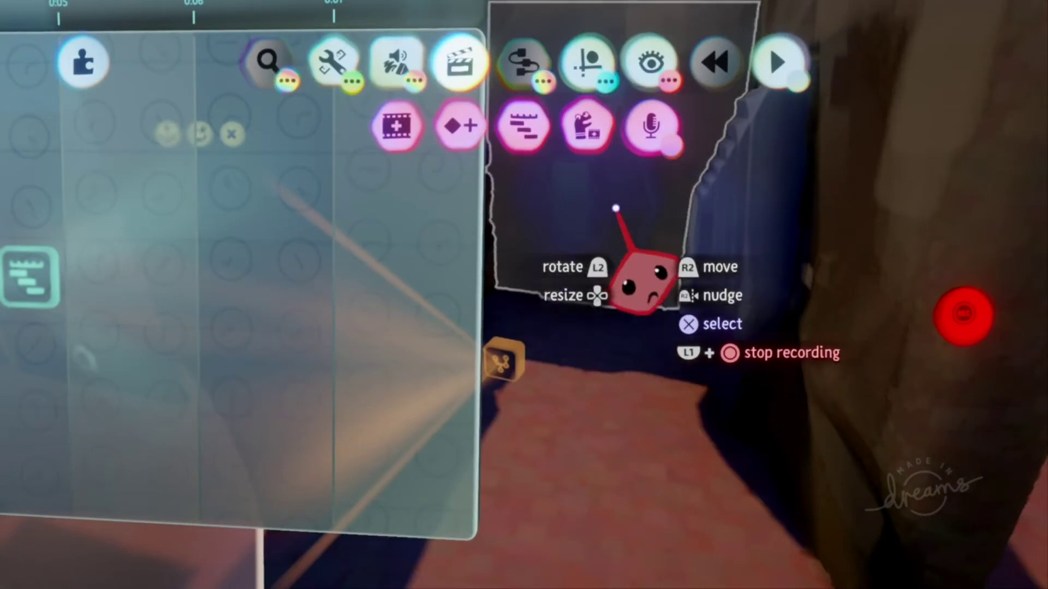
click(654, 65)
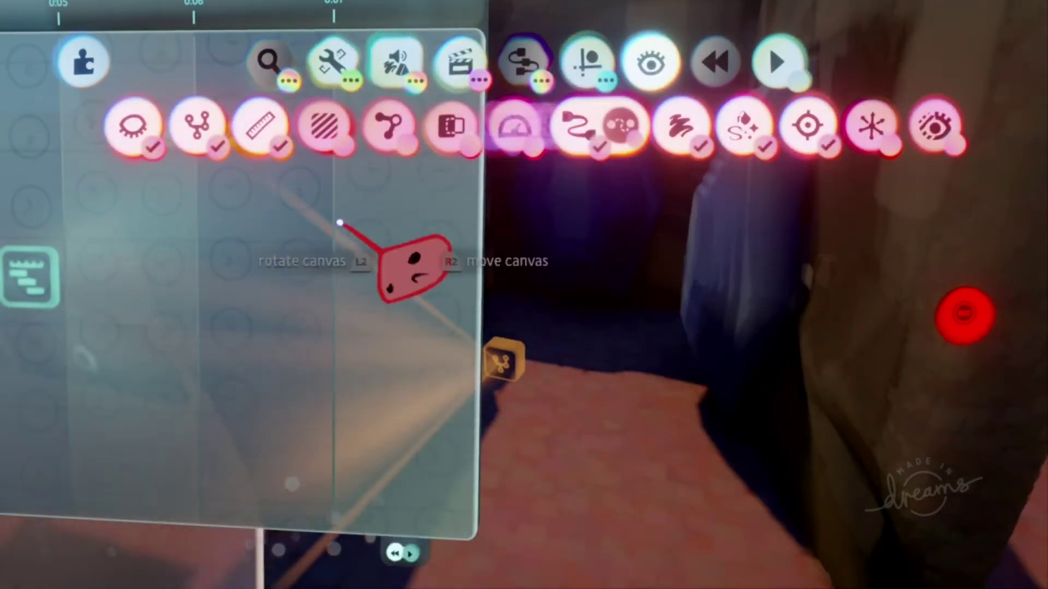
click(143, 137)
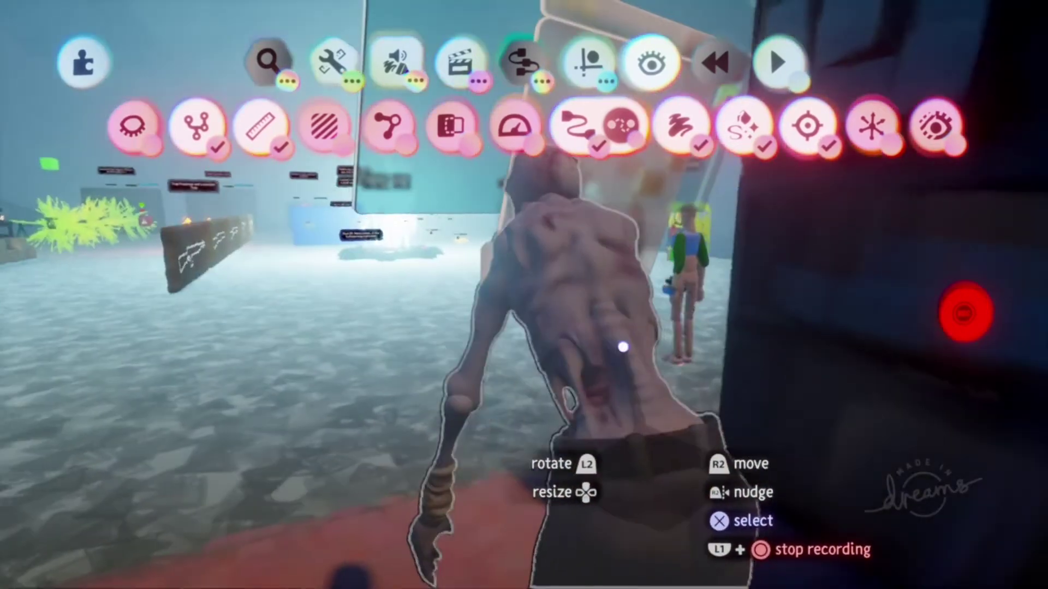
Step: Turn on Visible in the zombie puppet's Physical Properties for the keyframe being recorded, and close its tweak menu
drag(623, 347, 608, 349)
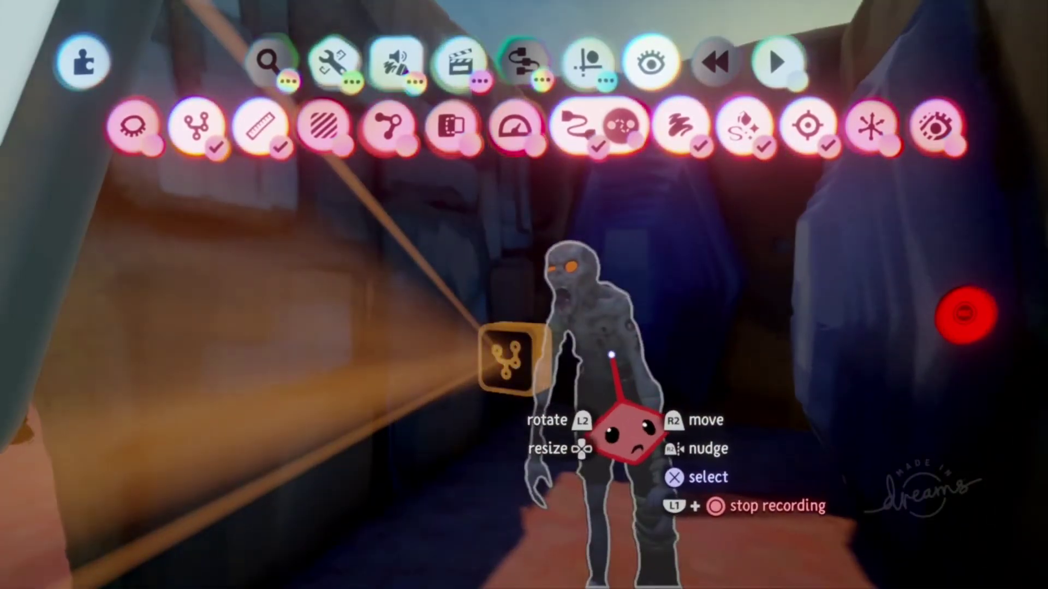
click(611, 356)
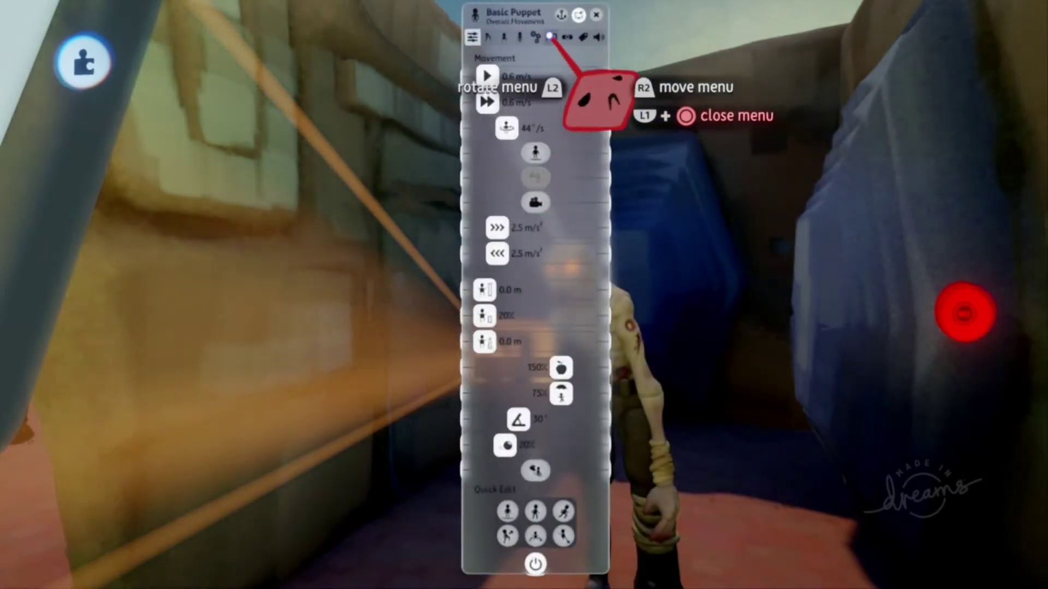
click(551, 37)
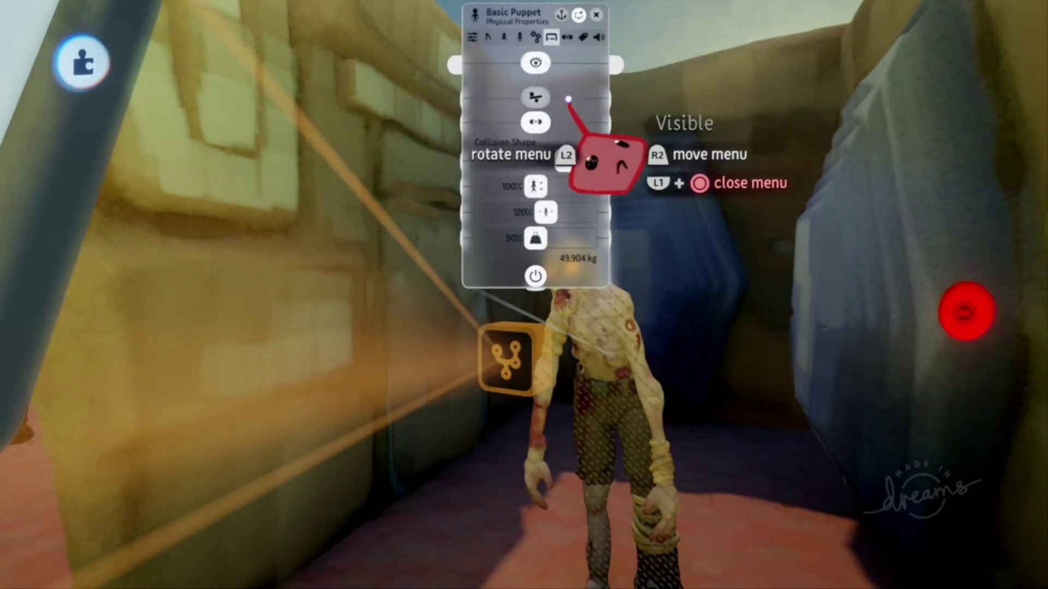
key(Escape)
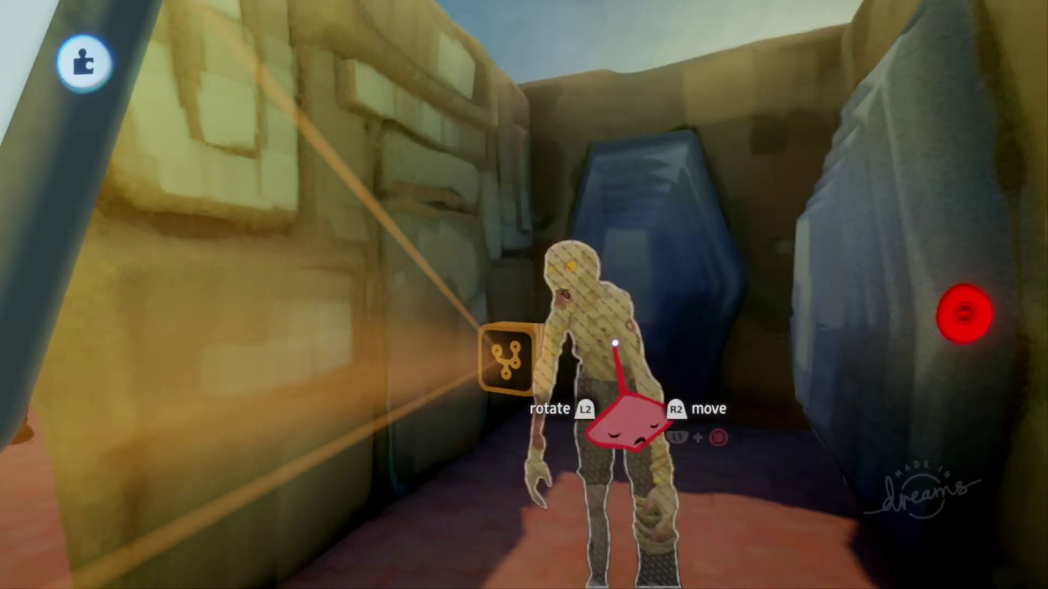